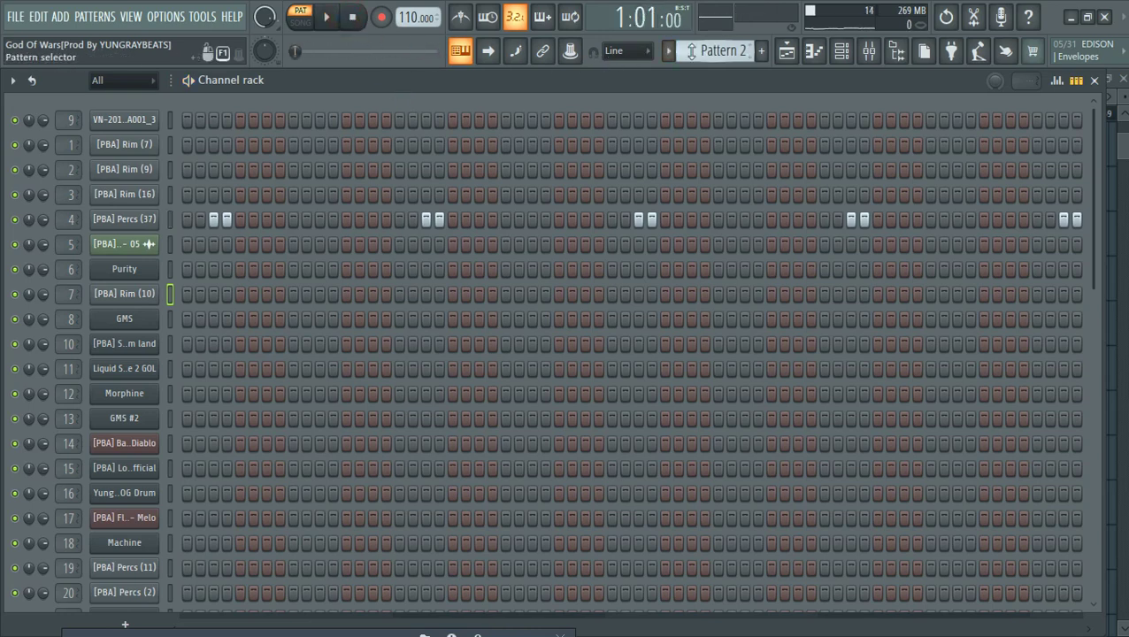
- Switch to Pattern 3, play its Purity notes in the piano roll, and check the Purity instrument's preset
scroll(692, 52, "up", 1)
left_click(352, 274)
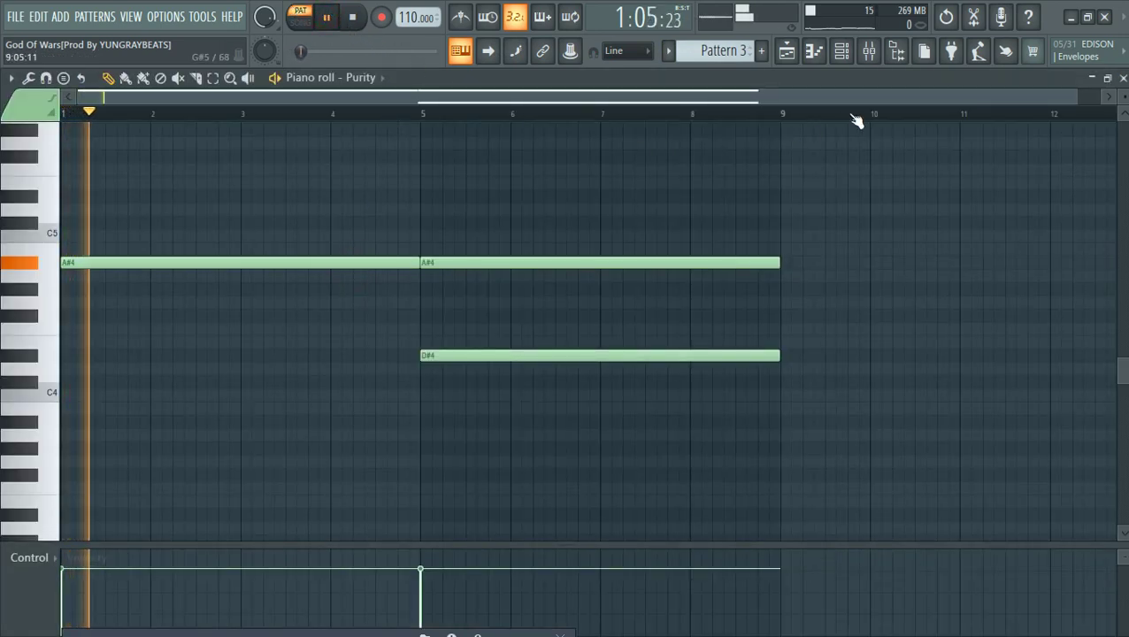
left_click(1122, 78)
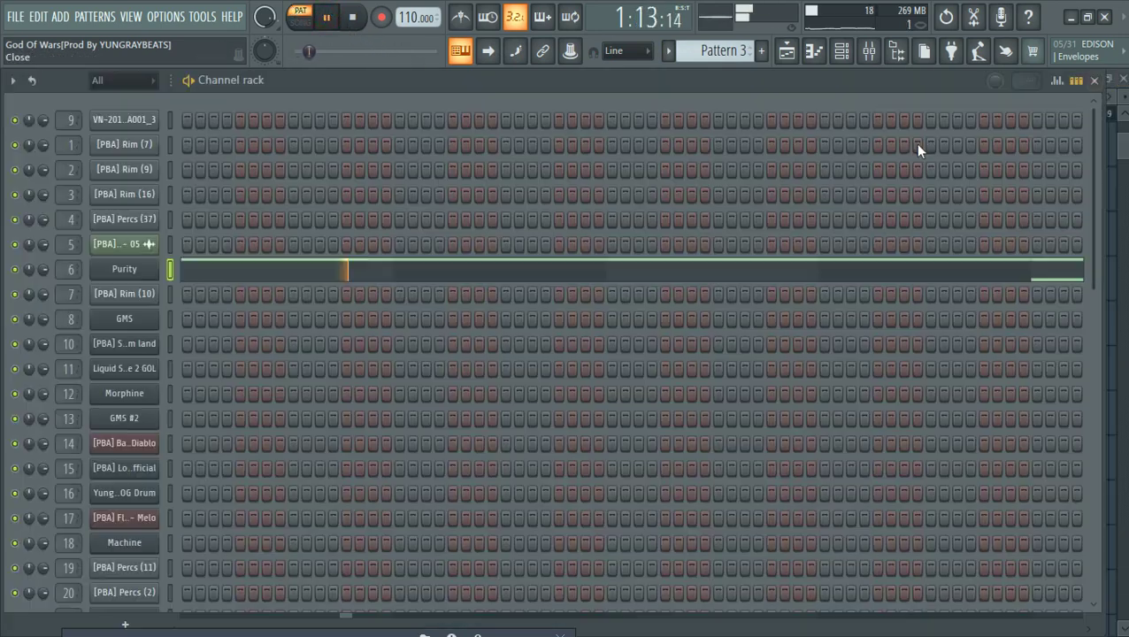
left_click(130, 272)
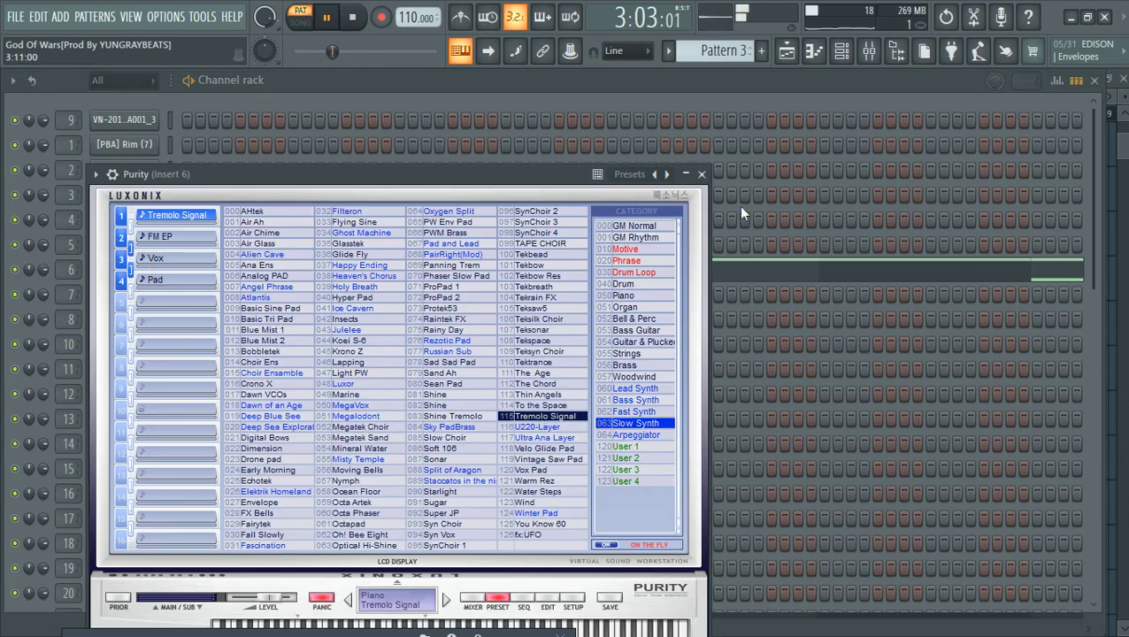
left_click(702, 174)
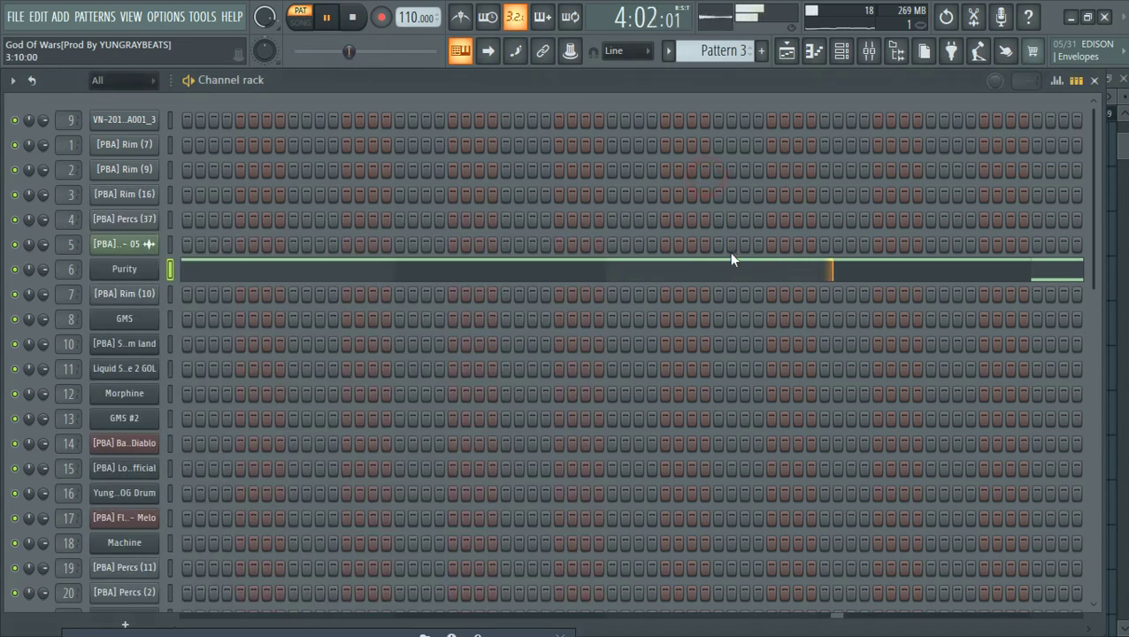
left_click(730, 265)
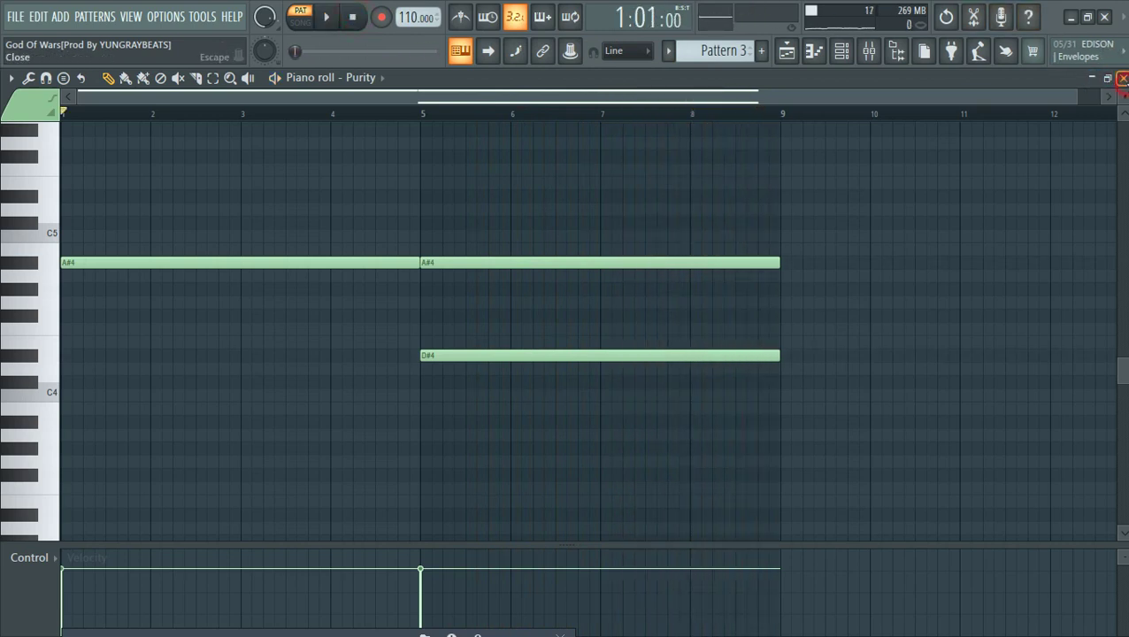
left_click(1121, 78)
- Switch to Pattern 4, view the Purity preset list, and play the pattern's Purity notes in the piano roll
scroll(730, 50, "down", 1)
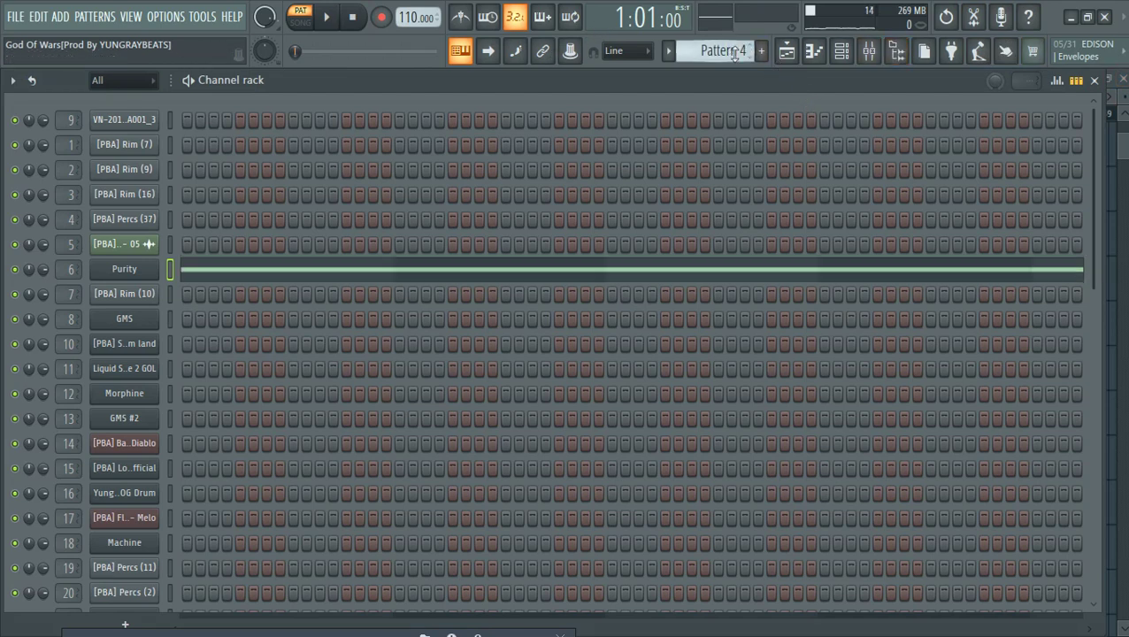
left_click(124, 271)
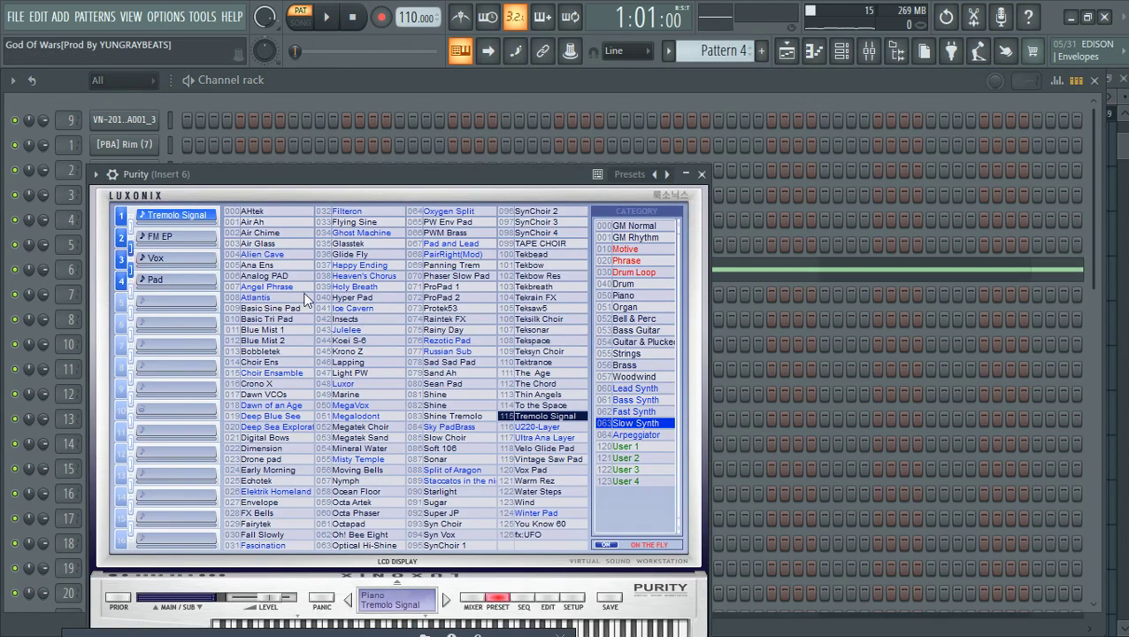
left_click(703, 176)
left_click(604, 262)
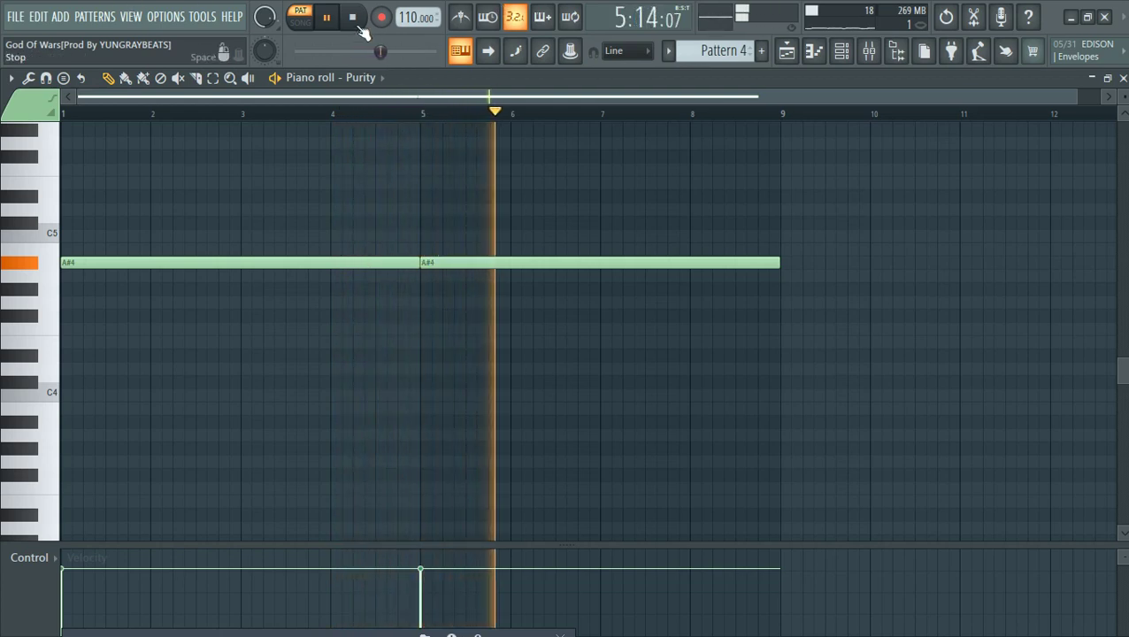
left_click(1123, 78)
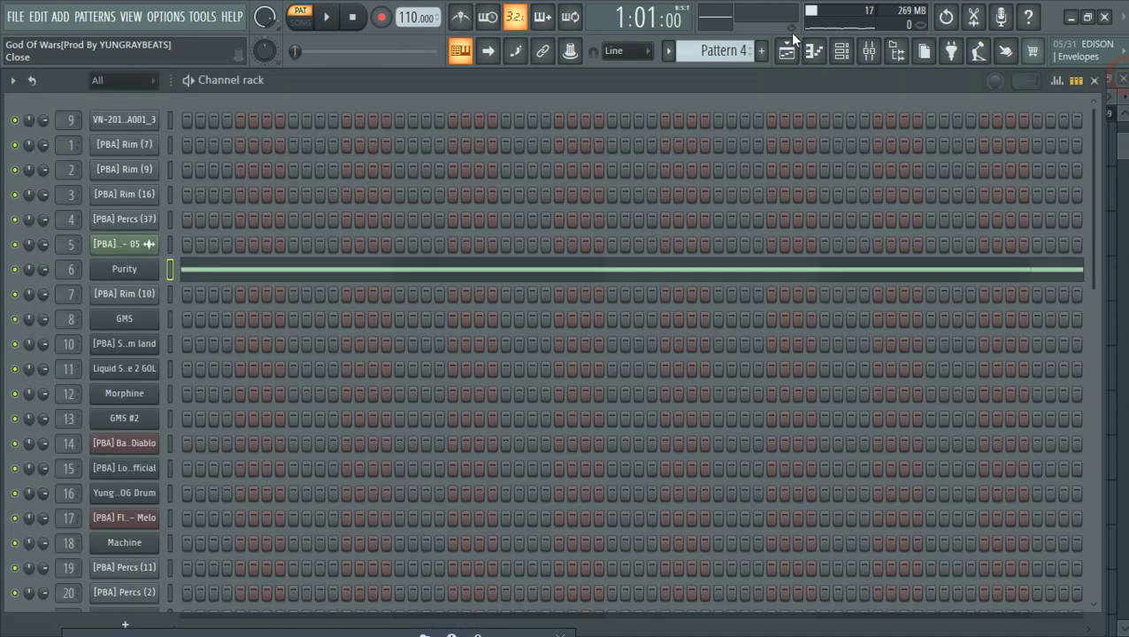
- Switch to Pattern 5 and play the [PBA] Rim (10) notes in the piano roll
scroll(688, 50, "down", 1)
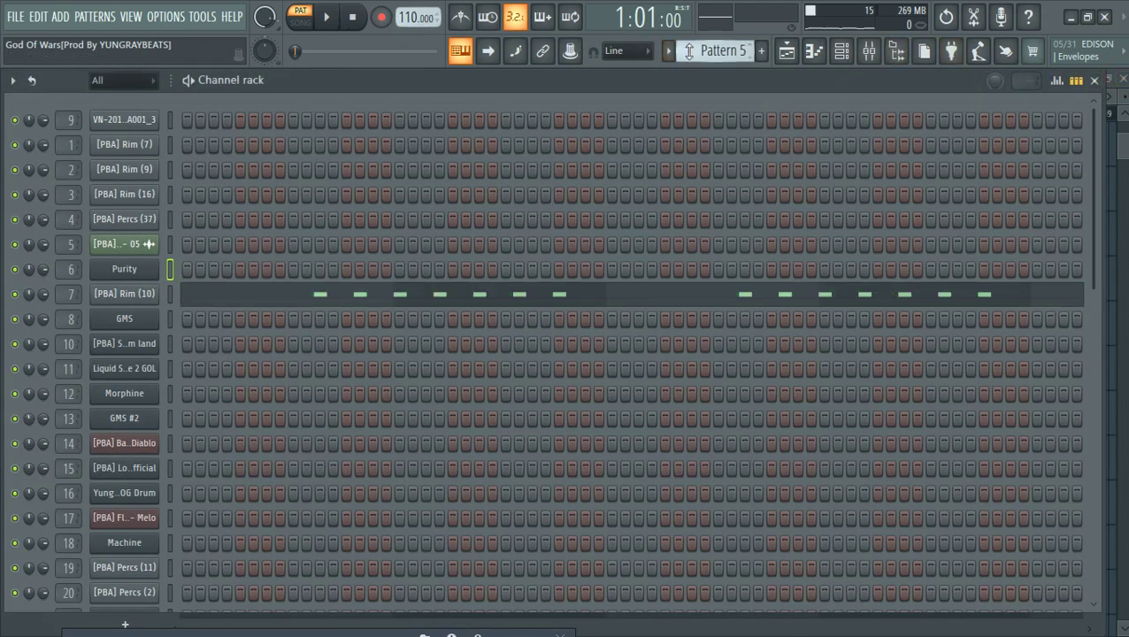
left_click(580, 304)
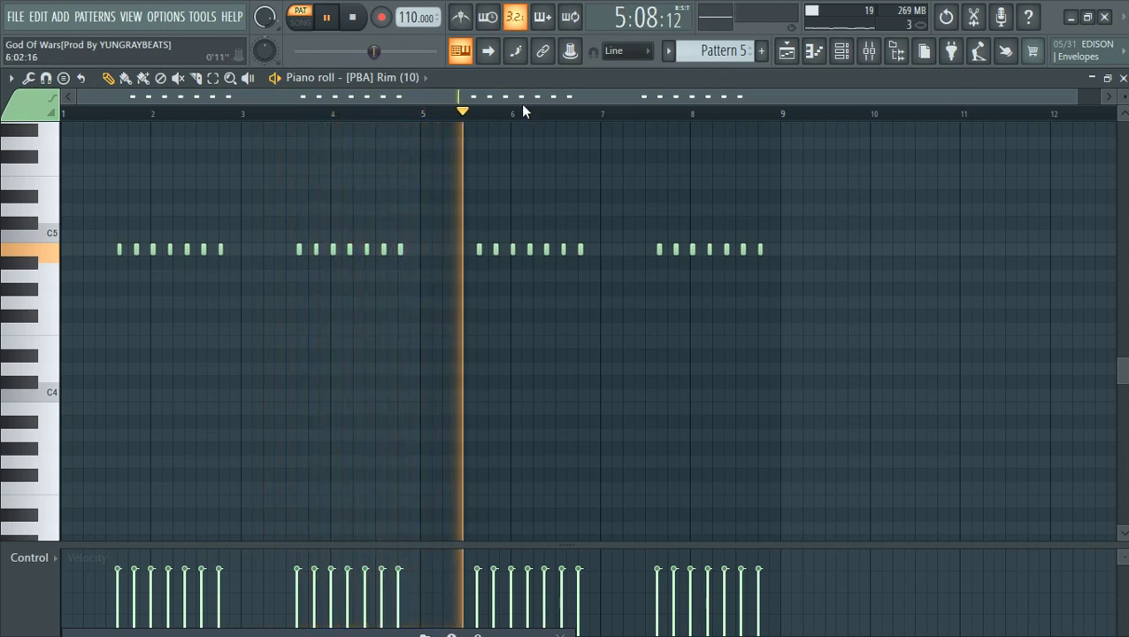
left_click(353, 18)
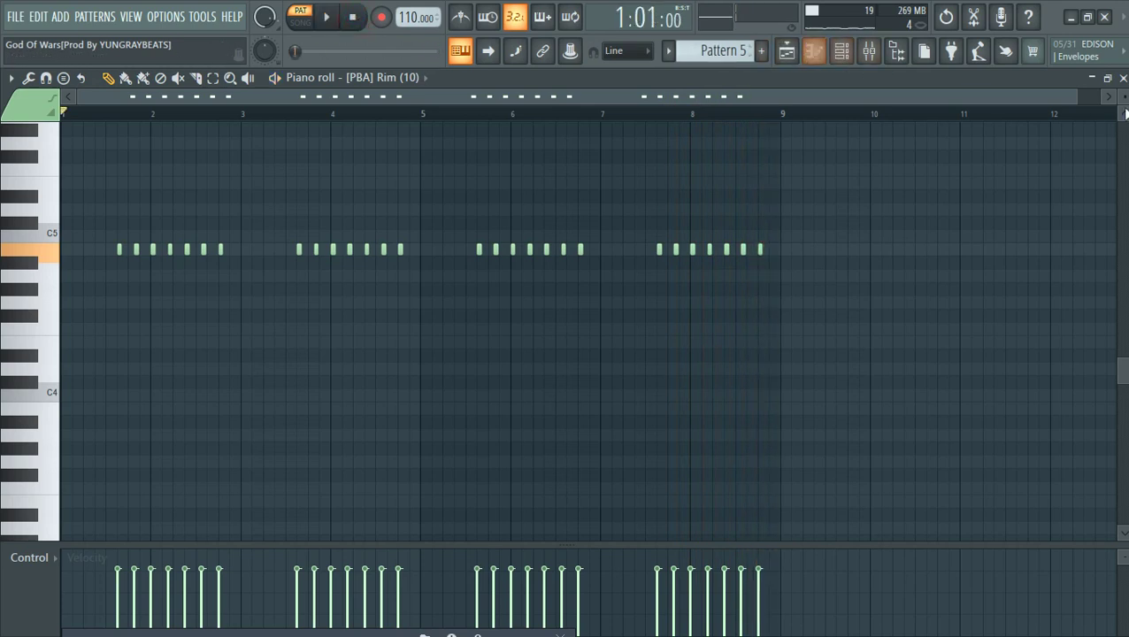
left_click(1121, 77)
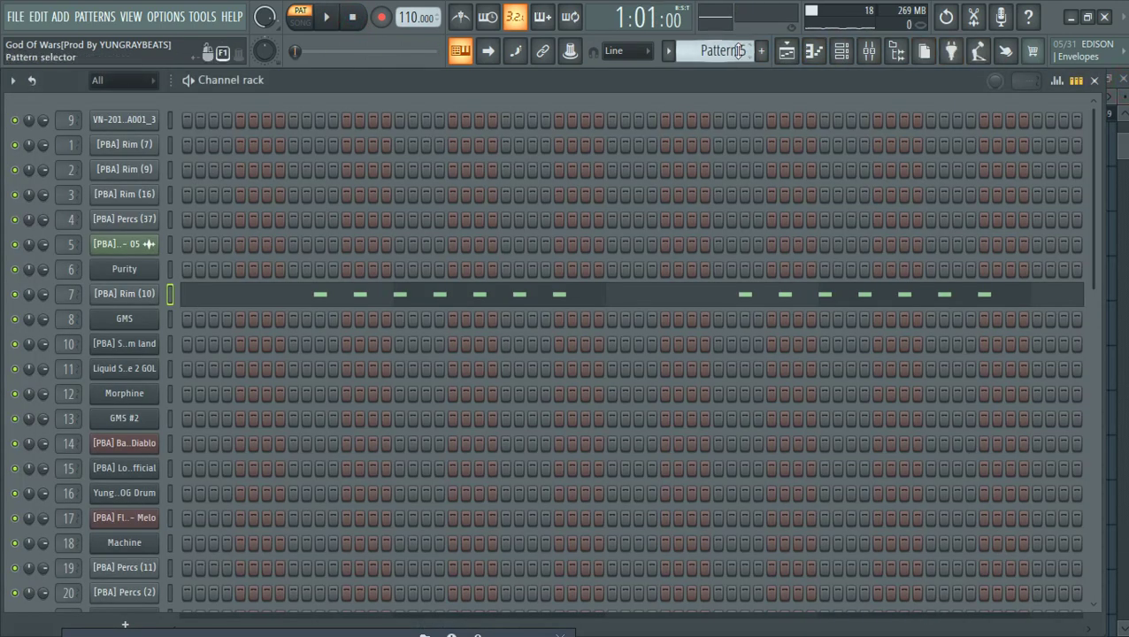
- Play Pattern 6's [PBA] Rim (10) roll in the piano roll and examine its note spacing and velocities
left_click(680, 294)
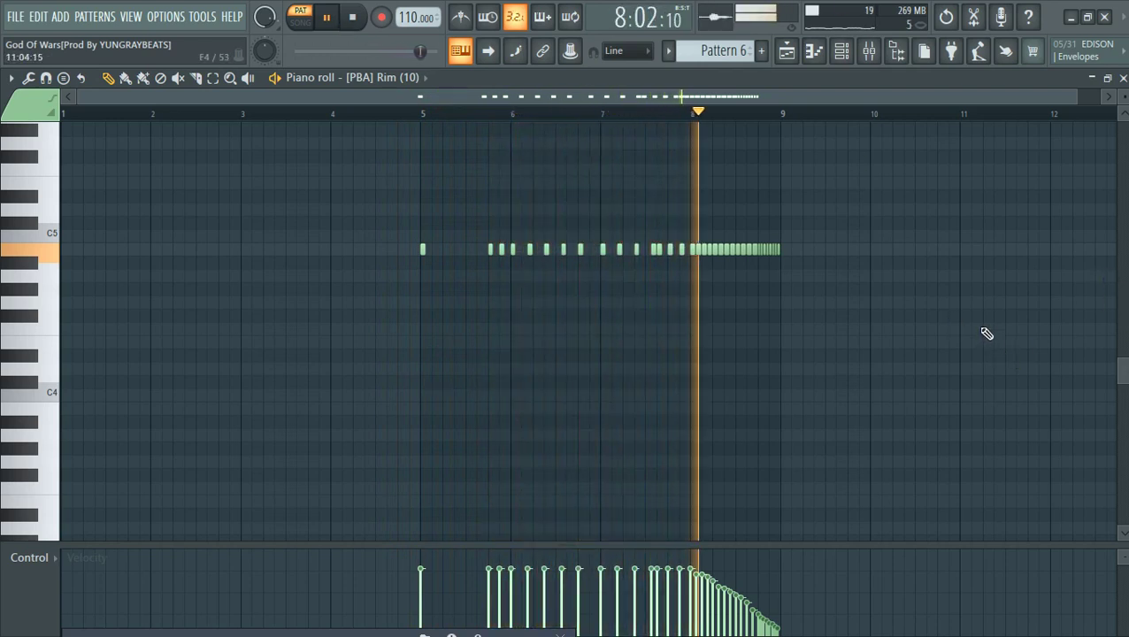
left_click(353, 18)
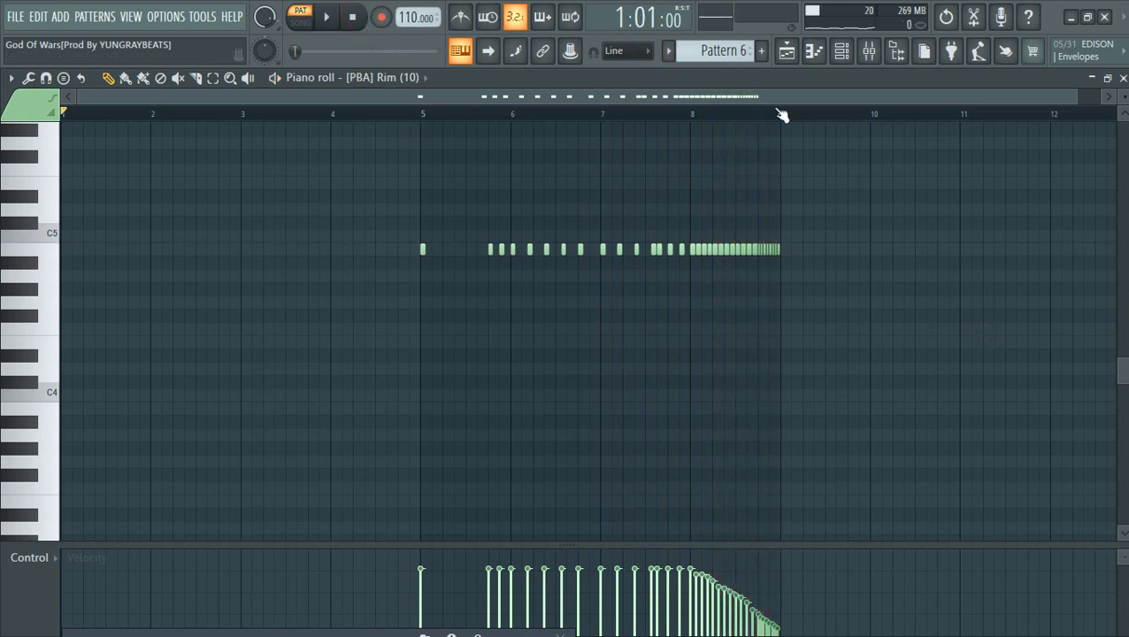
left_click(1122, 78)
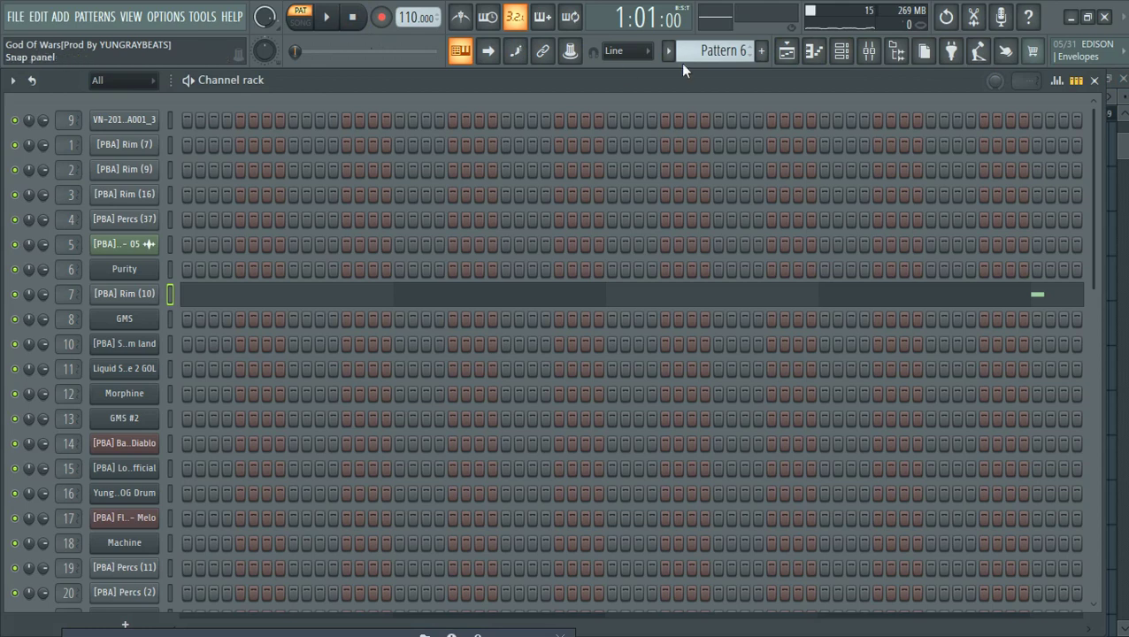
- Switch to Pattern 7 and play the GMS channel's sustained notes in the piano roll
scroll(681, 50, "down", 1)
left_click(707, 318)
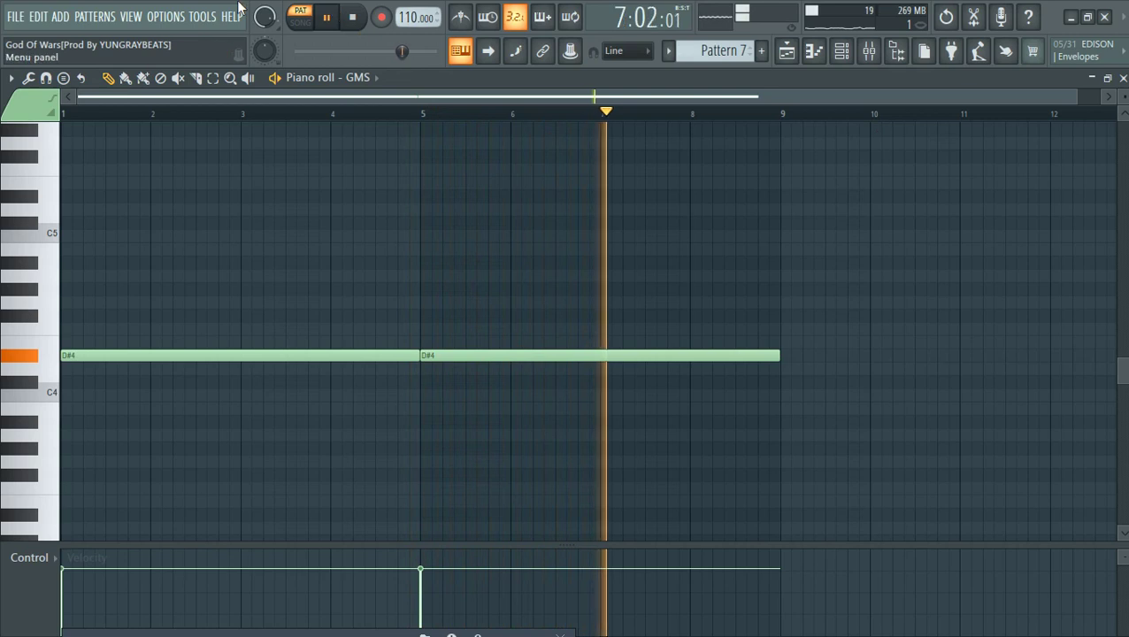
left_click(355, 19)
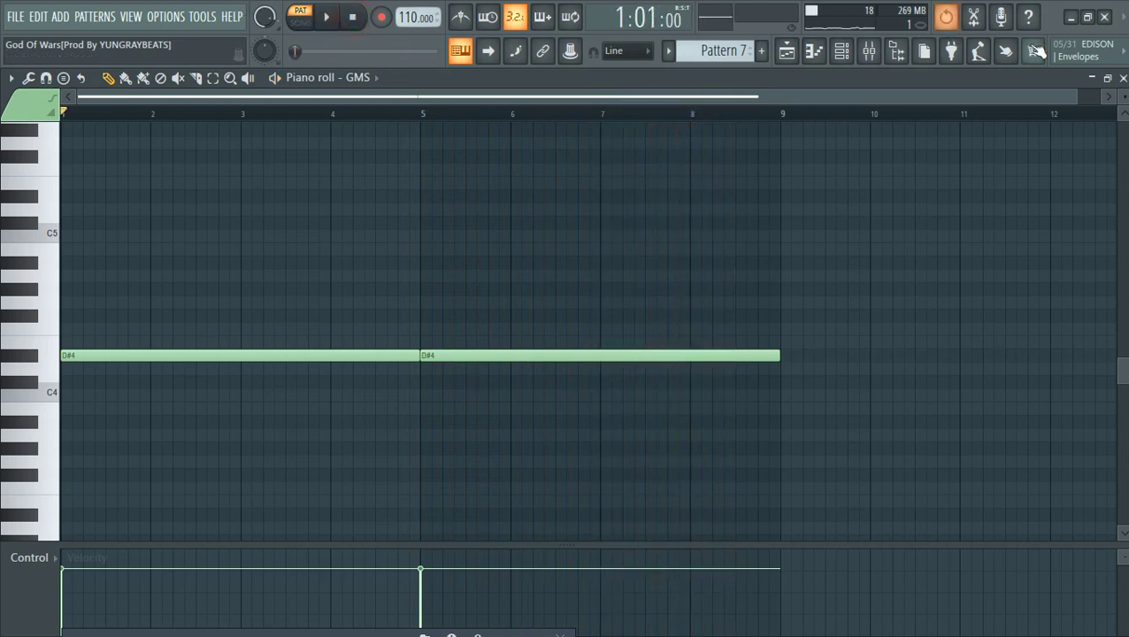
key("Escape")
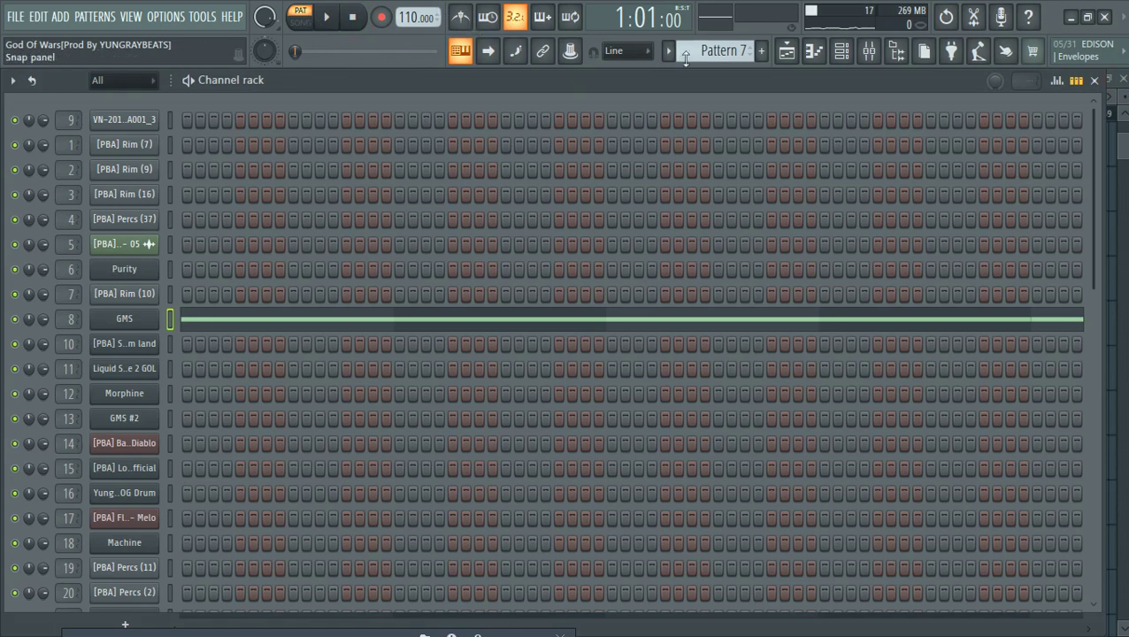
- Switch to Pattern 8 and play the [PBA] Synth - Dream land notes with the whole pattern fitted in the piano roll
scroll(699, 52, "down", 1)
left_click(643, 352)
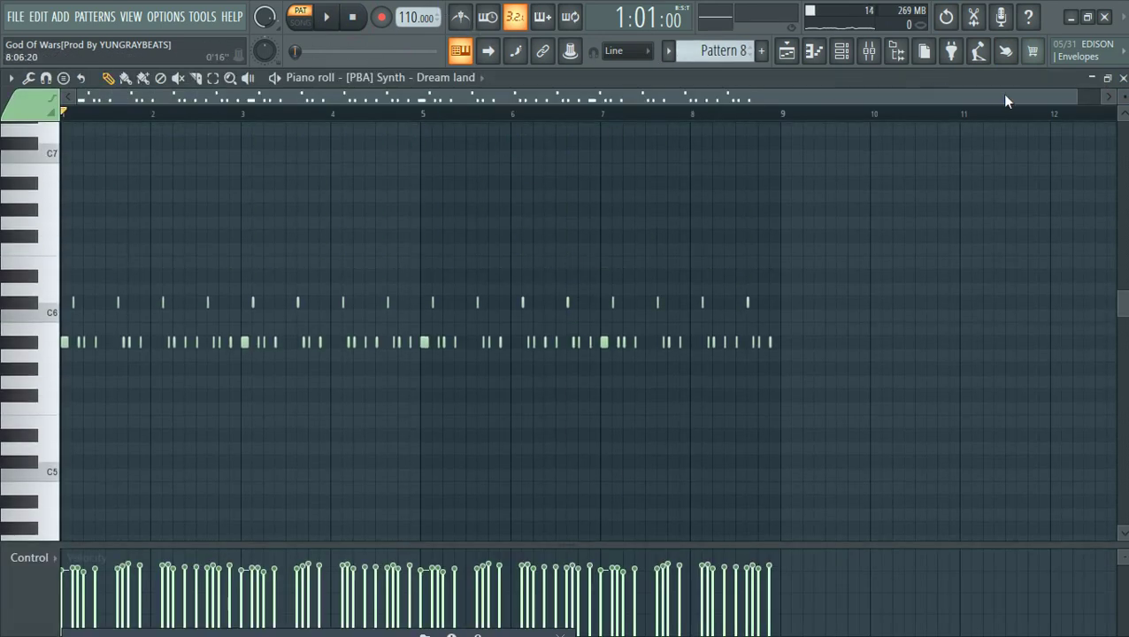
left_click_drag(1067, 99, 756, 101)
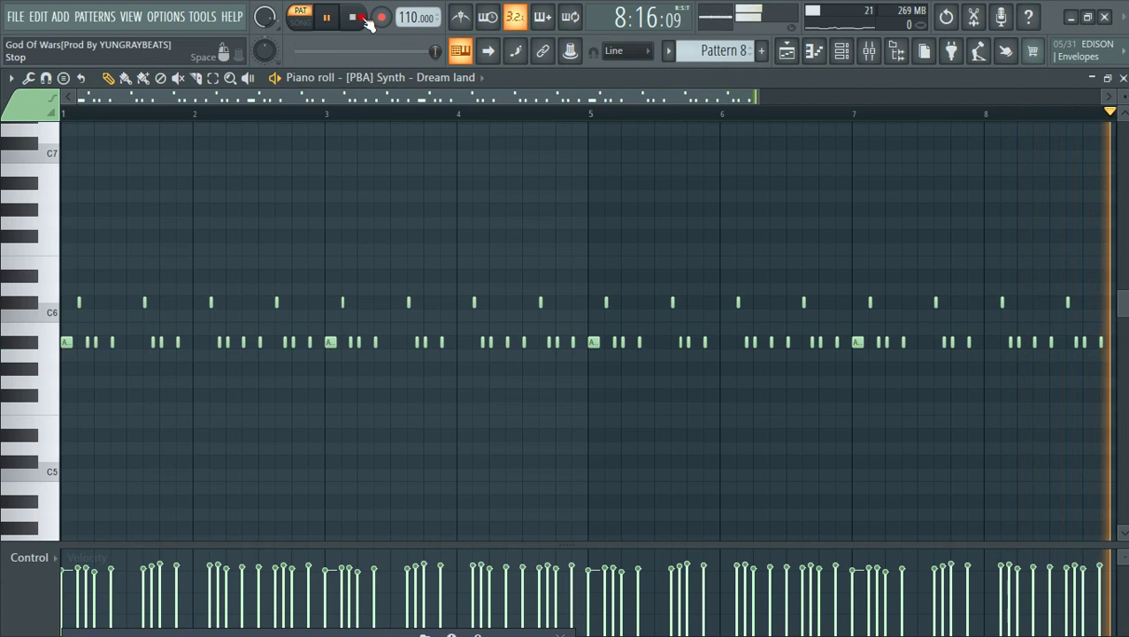
left_click(1123, 78)
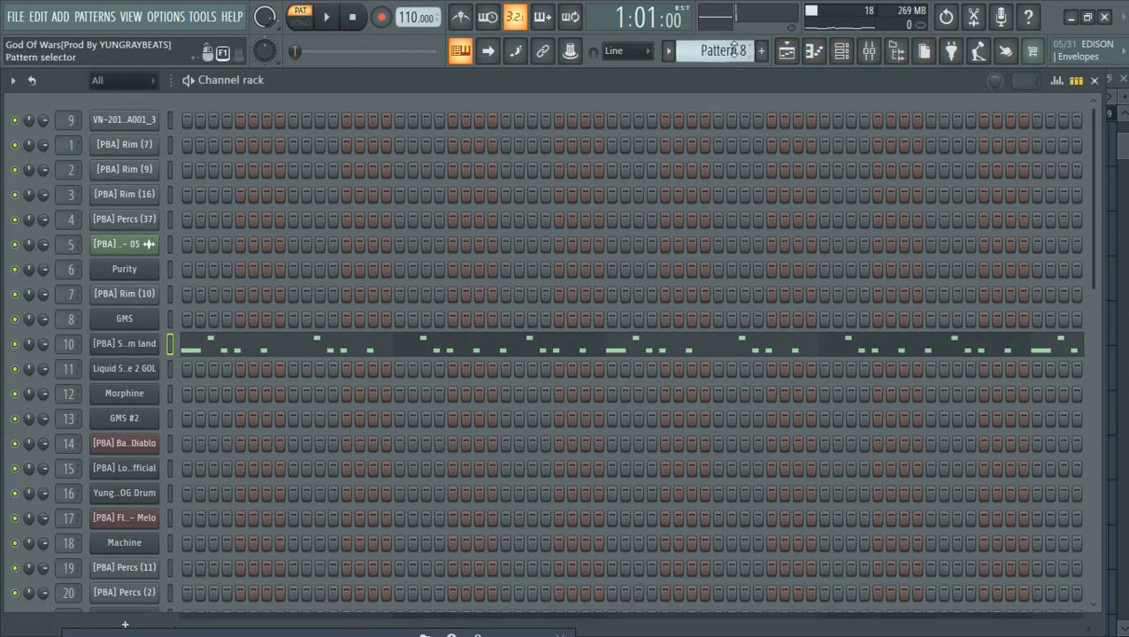
- Switch to Pattern 9 and play the Liquid State 2 GOL melody in the piano roll
scroll(733, 50, "up", 1)
left_click(566, 371)
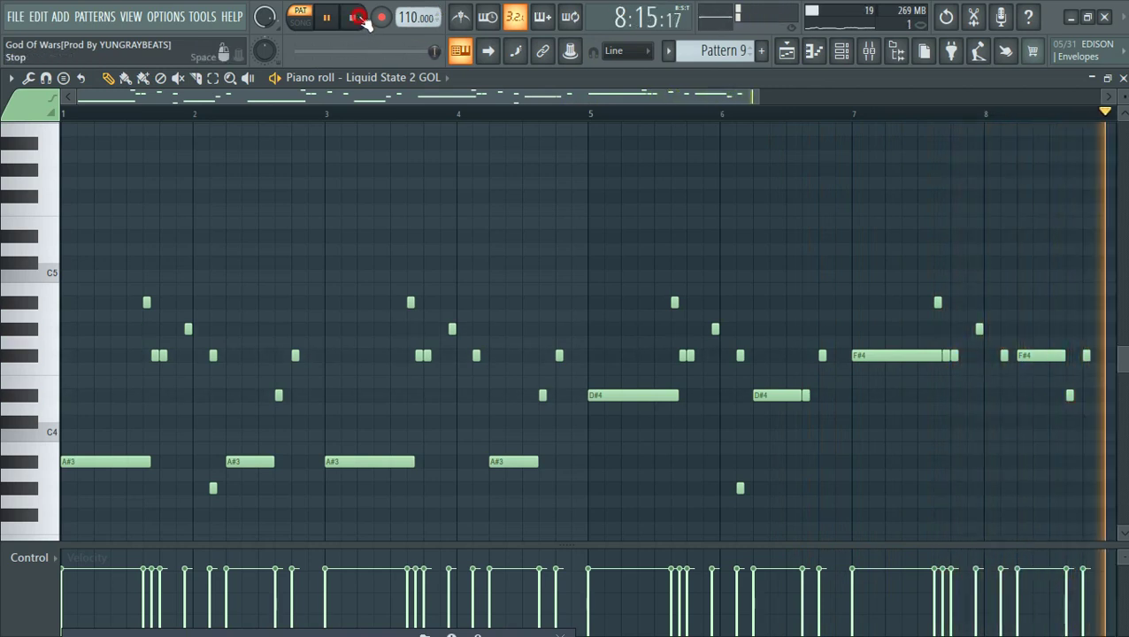
left_click(1123, 79)
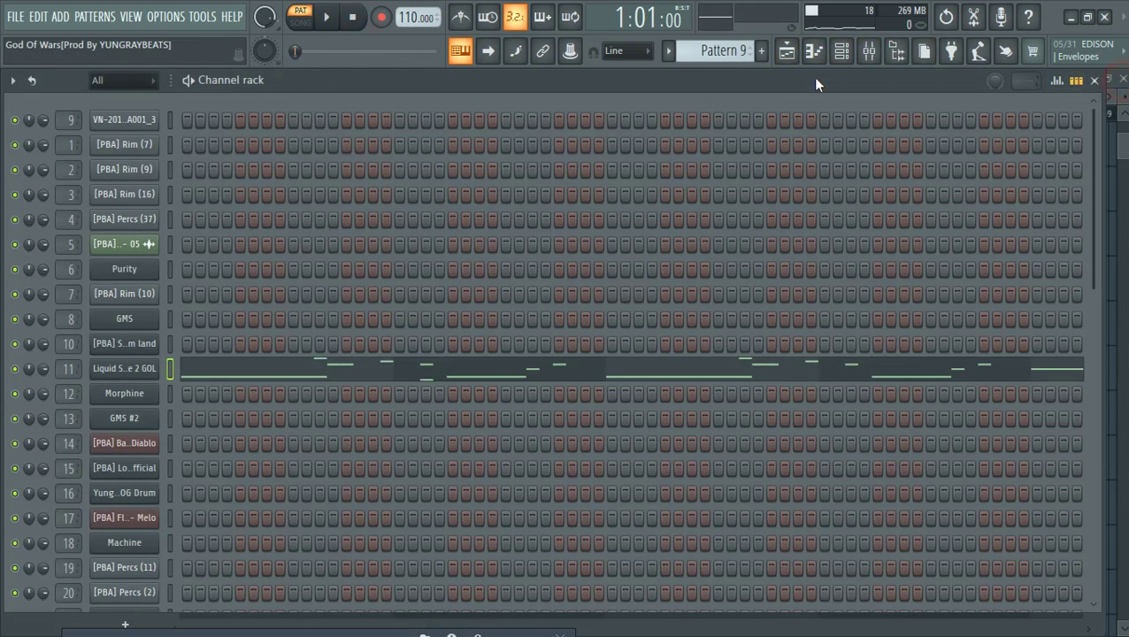
- Switch to Pattern 10 and play the Morphine channel's octave notes in the piano roll
scroll(718, 51, "down", 1)
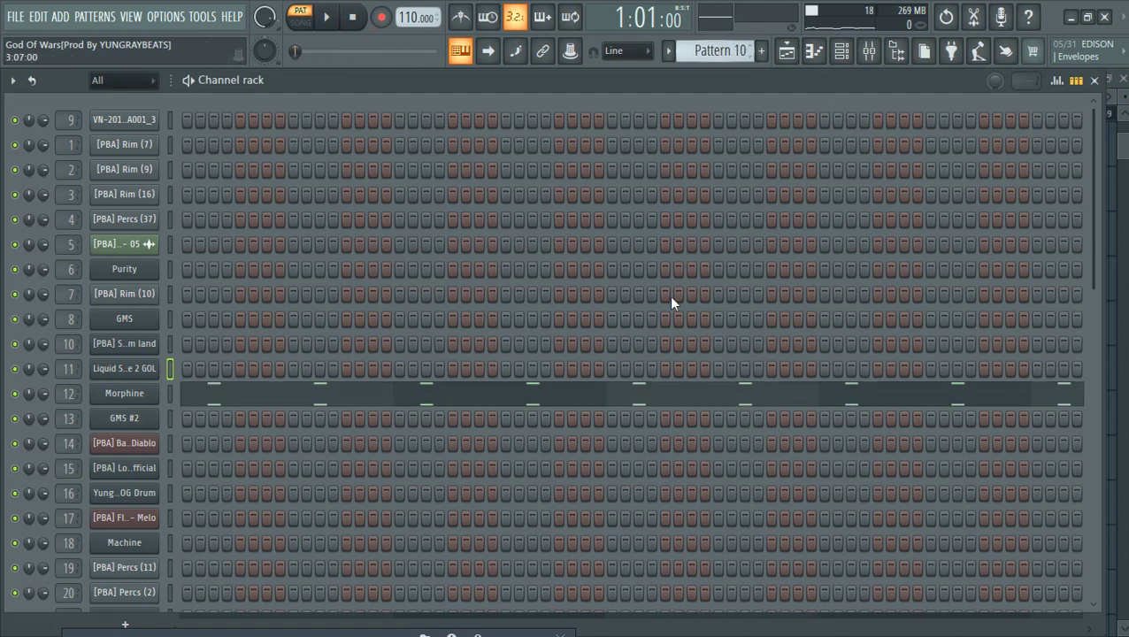
left_click(657, 403)
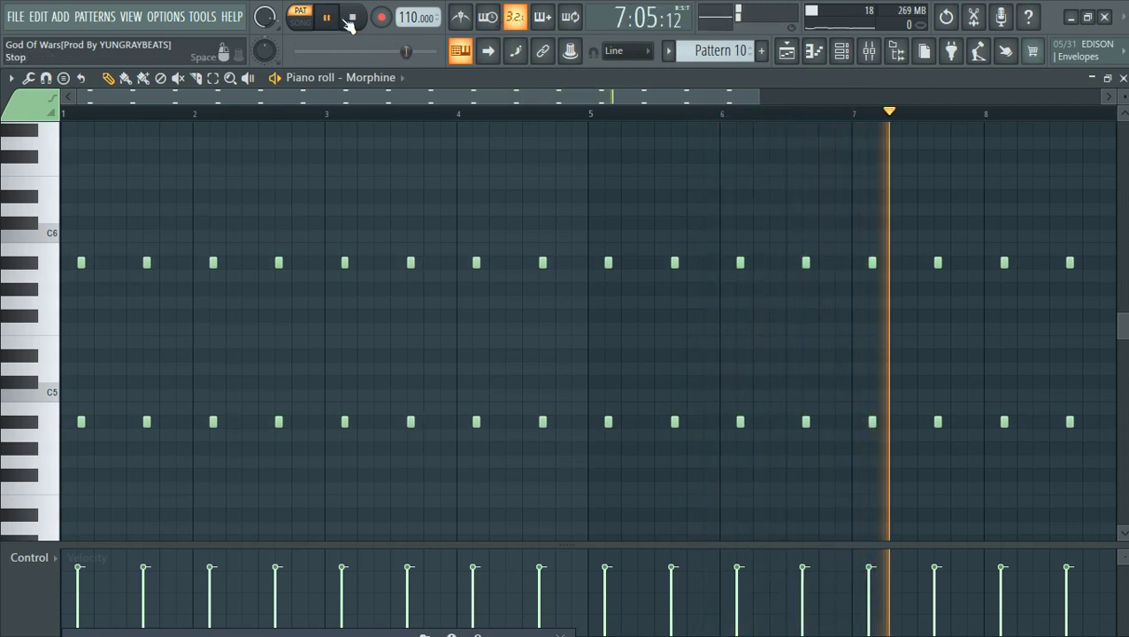
left_click(1122, 78)
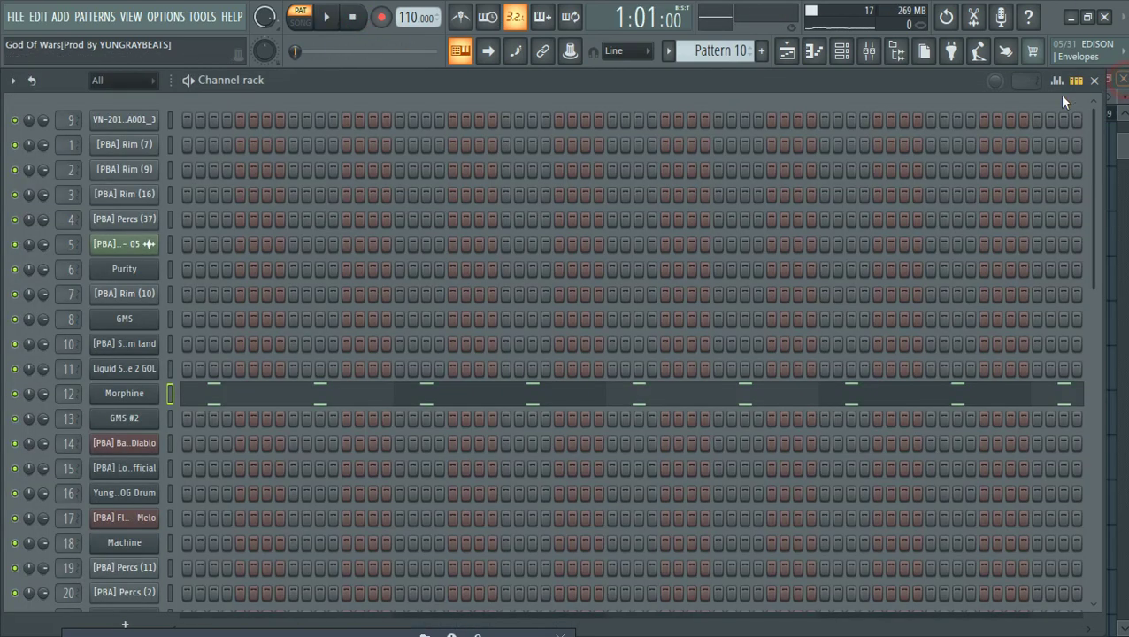
- Switch to Pattern 11 and play the GMS #2 channel's notes in the piano roll
scroll(721, 50, "down", 1)
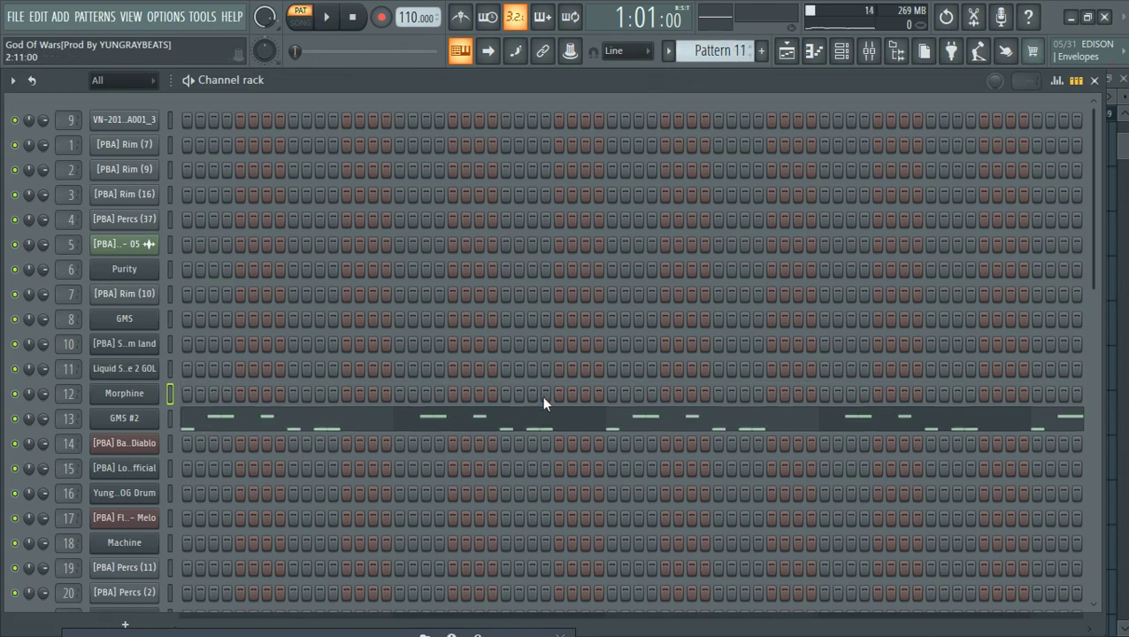
left_click(552, 423)
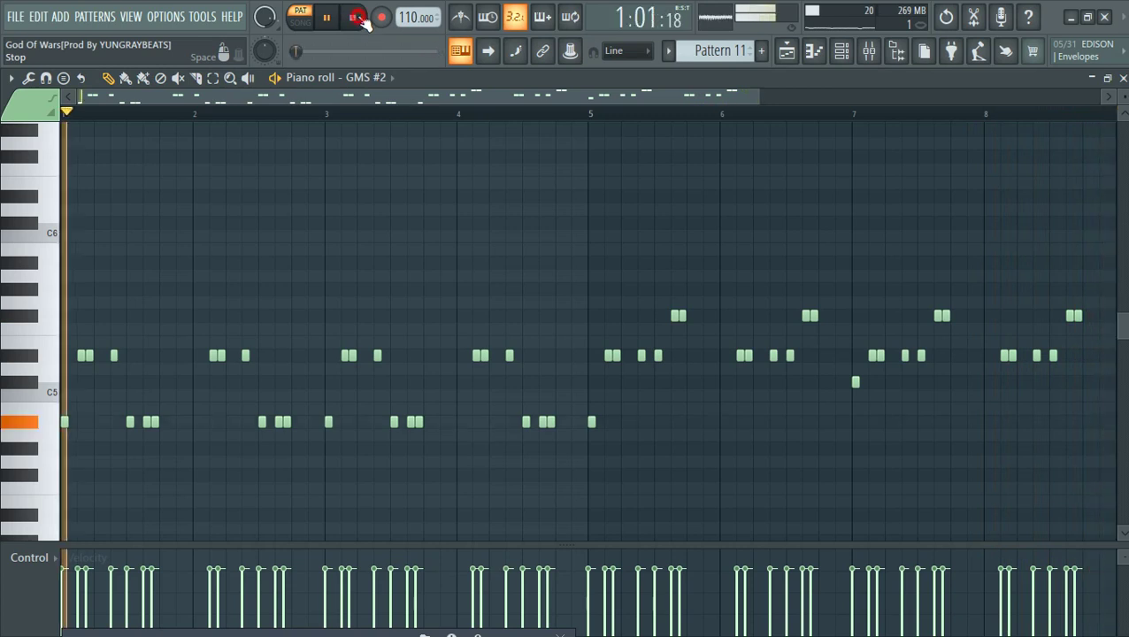
left_click(1122, 77)
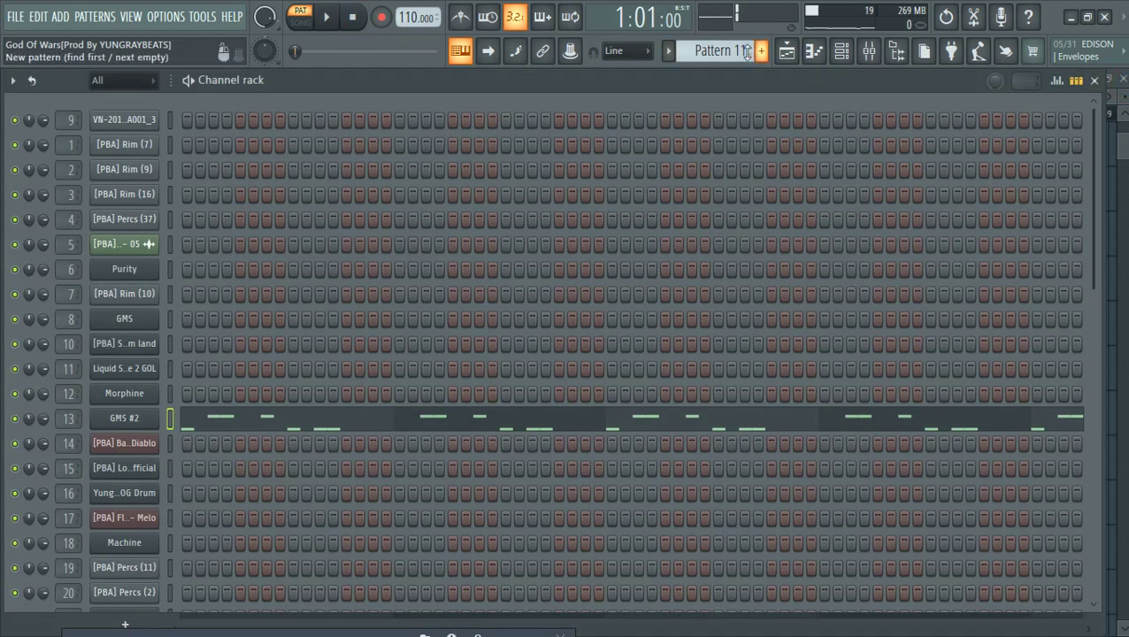
- Switch to Pattern 12 and play the [PBA] Bass - Diablo notes in the piano roll
scroll(698, 42, "down", 1)
left_click(687, 444)
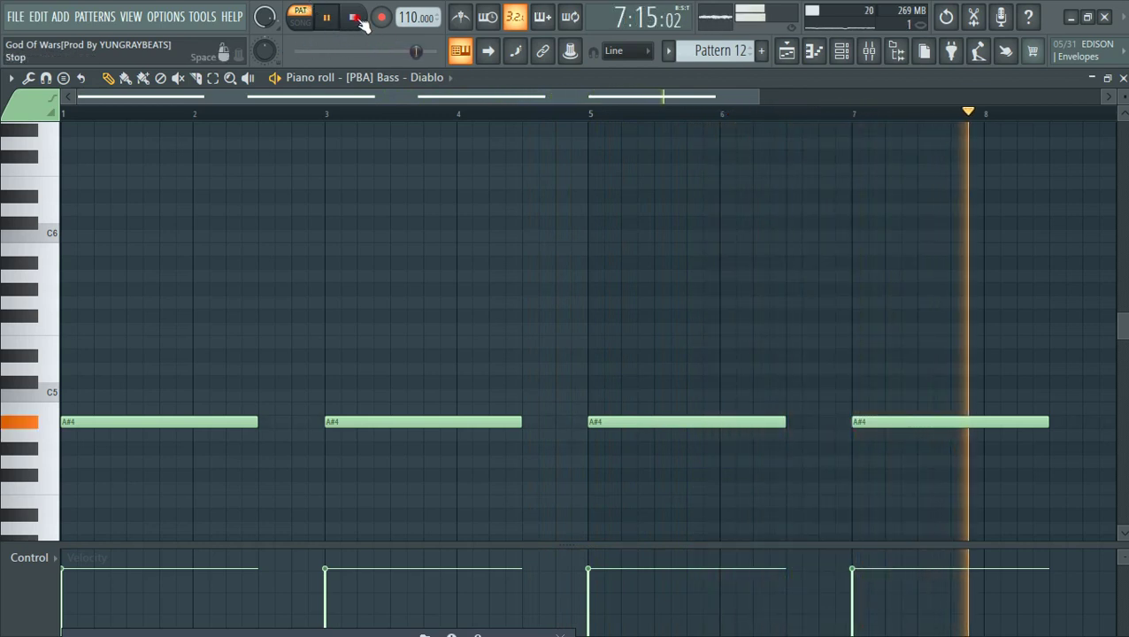
left_click(1123, 79)
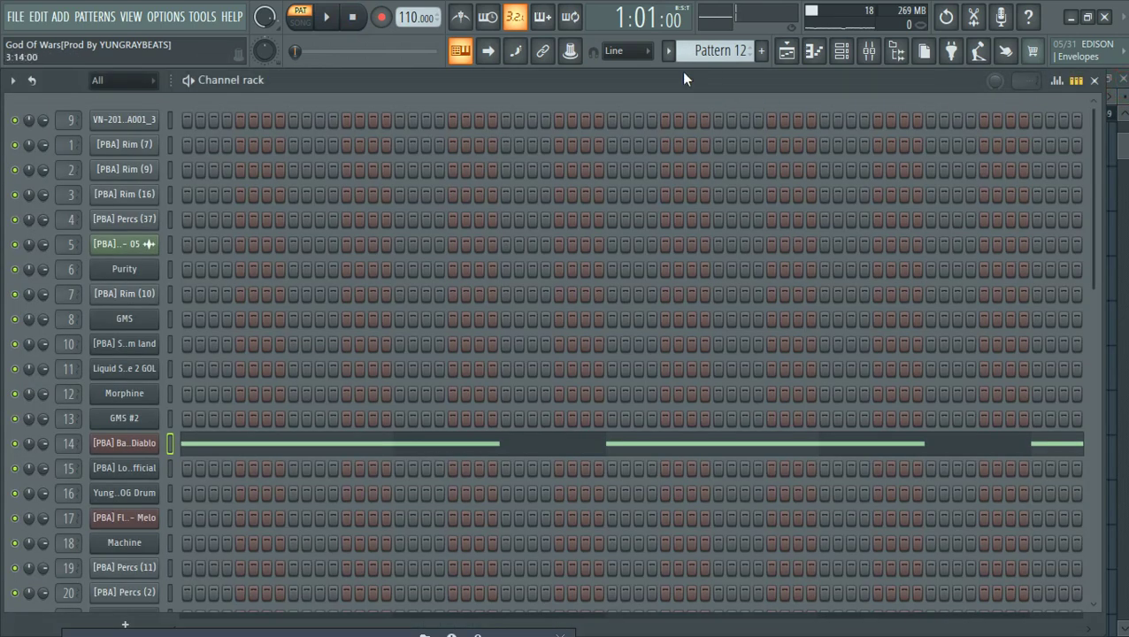
- Switch to Pattern 14 and play the [PBA] Log drum - Official notes with all eight bars shown in the piano roll
scroll(721, 49, "down", 1)
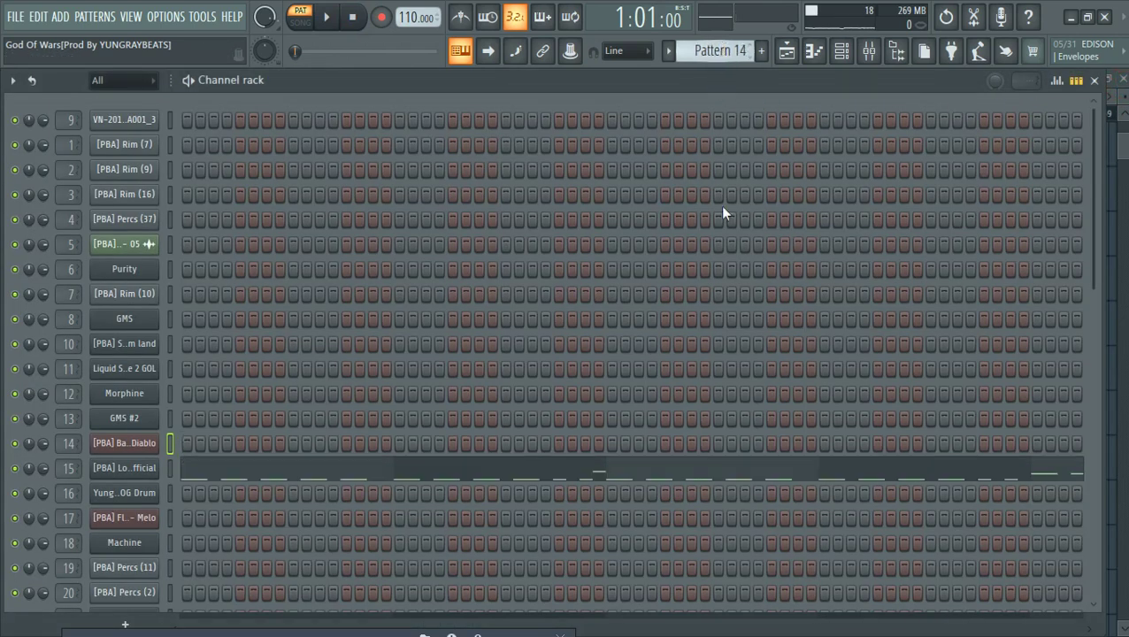
left_click(691, 457)
scroll(731, 223, "up", 1)
scroll(732, 226, "down", 7)
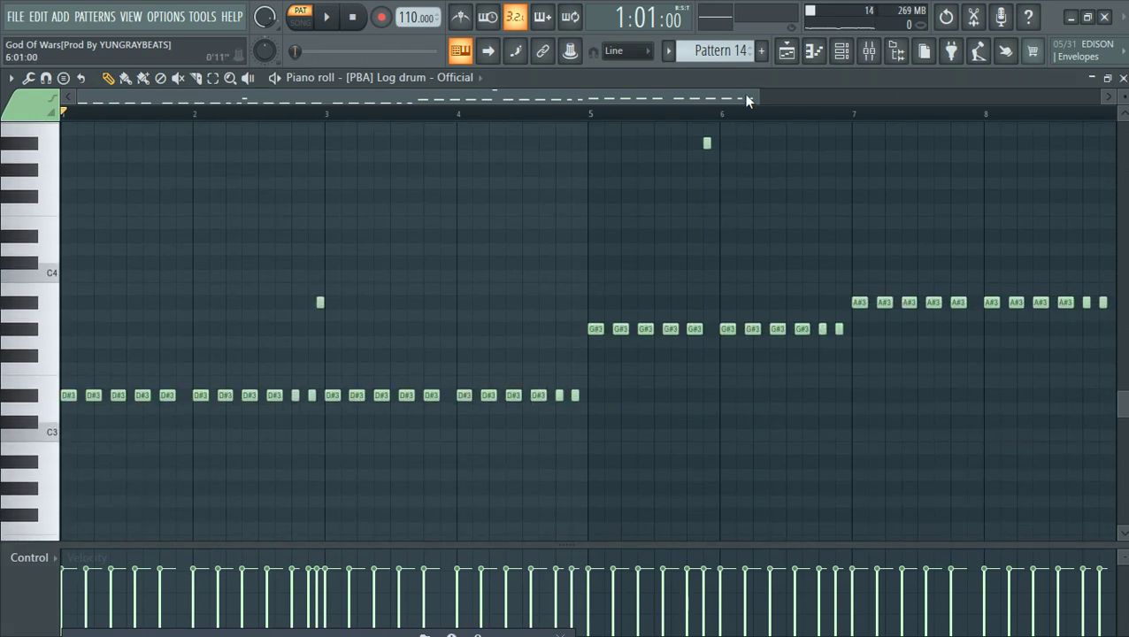
left_click_drag(759, 90, 818, 90)
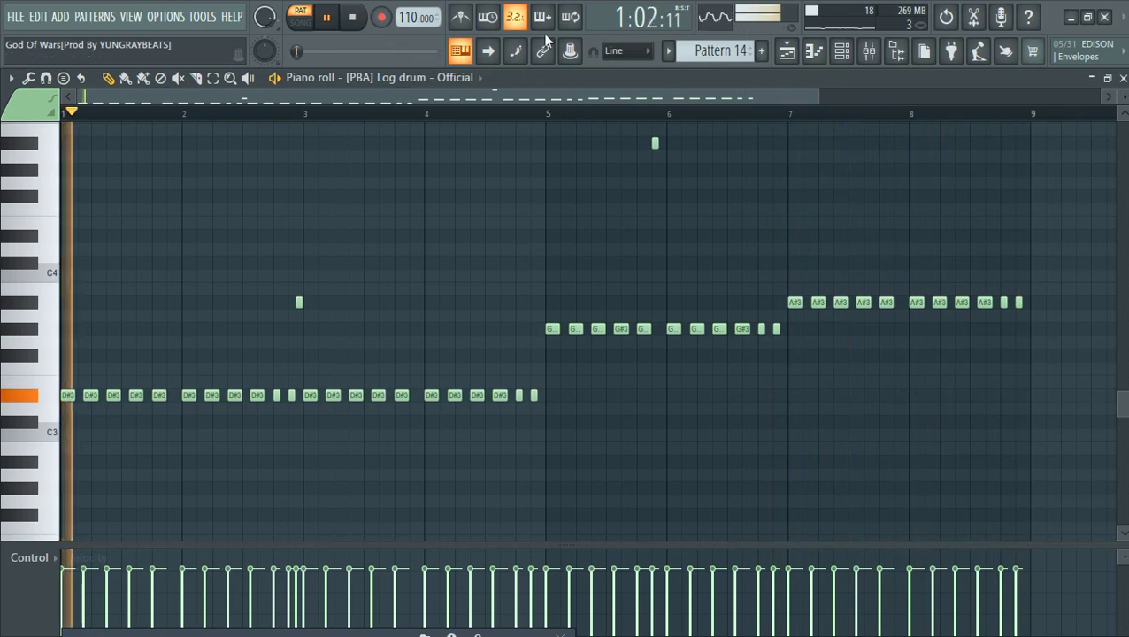
- Stop the Pattern 14 playback, switch to Pattern 15 and play the Yung Ray BEATS favourite LOG Drum notes in the piano roll
left_click(352, 24)
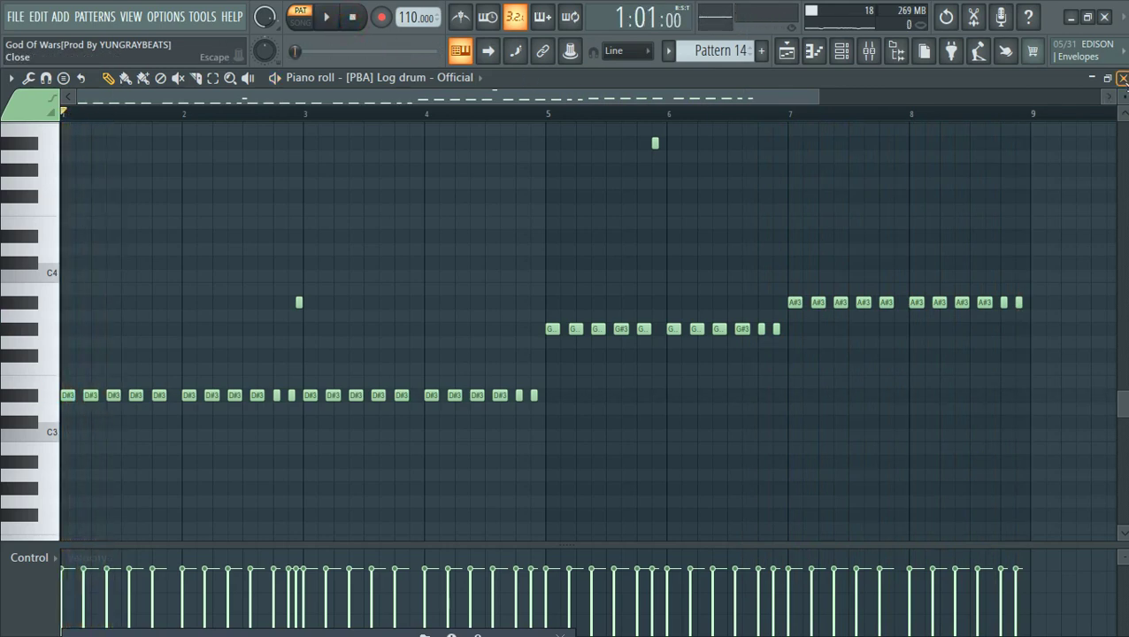
left_click(1122, 78)
scroll(717, 49, "down", 1)
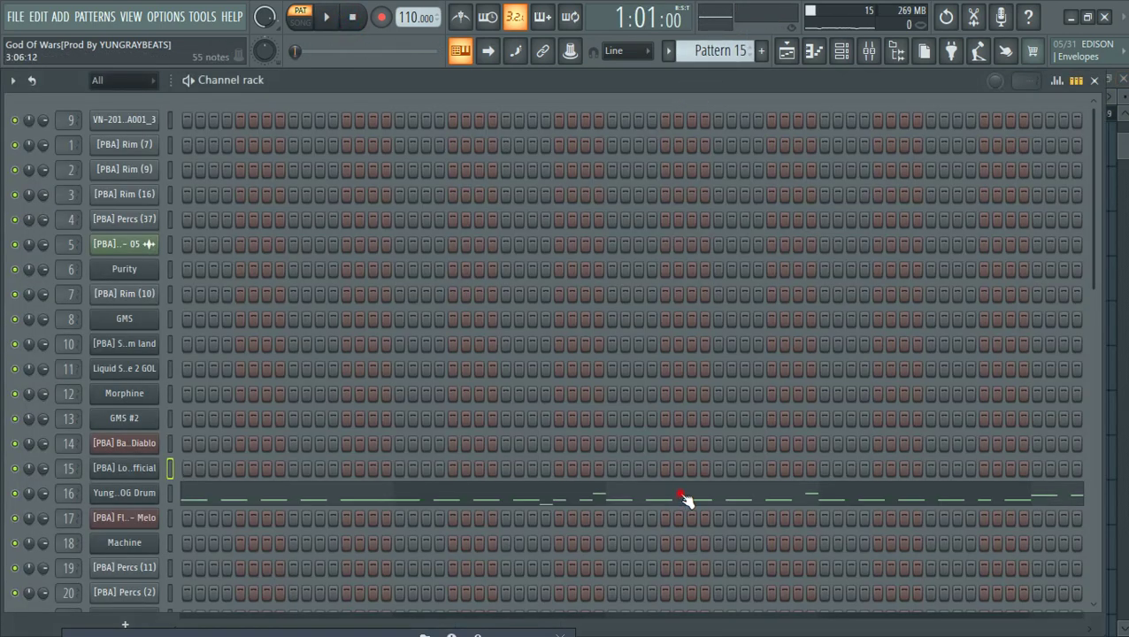
left_click(686, 500)
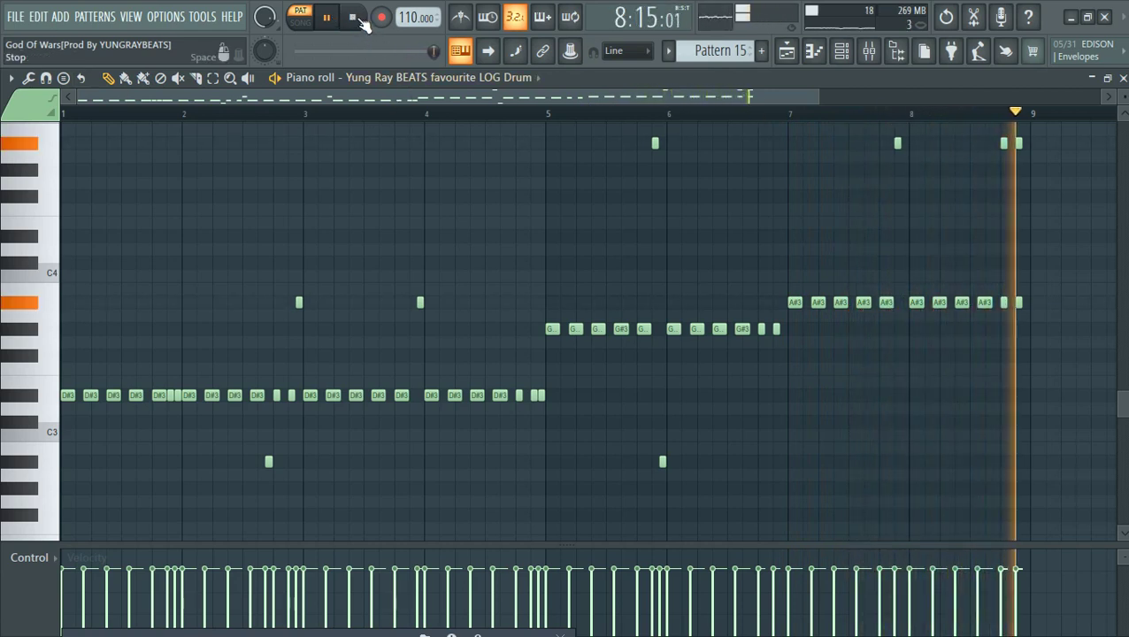
left_click(1122, 78)
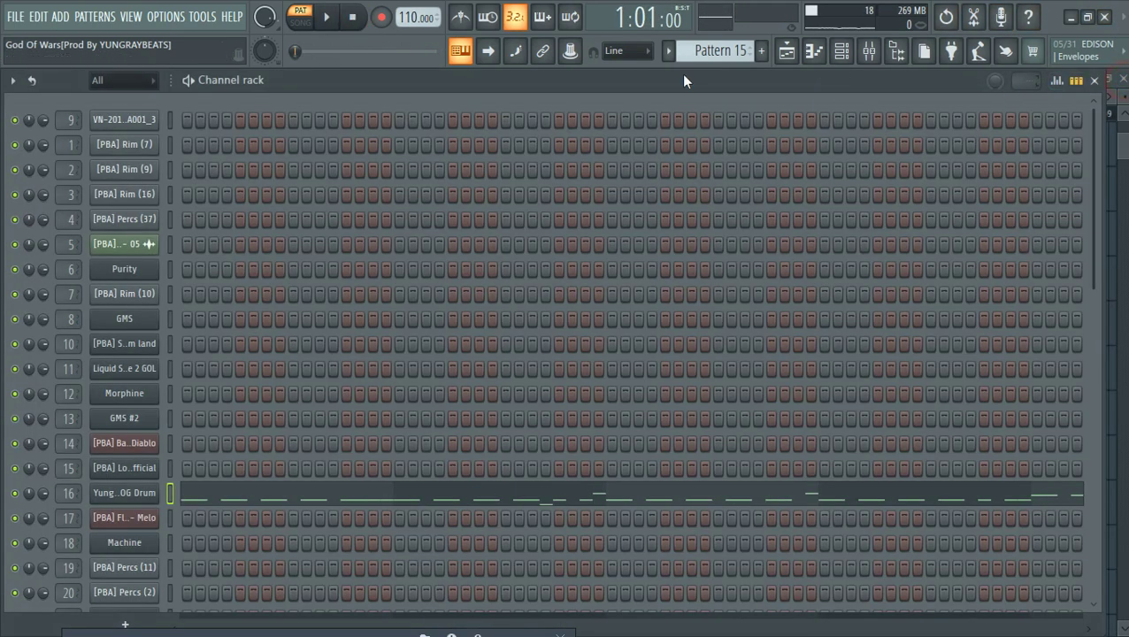
- Switch to Pattern 16 and play the [PBA] Flute - Melo notes from bar 1 in the piano roll
scroll(700, 51, "down", 1)
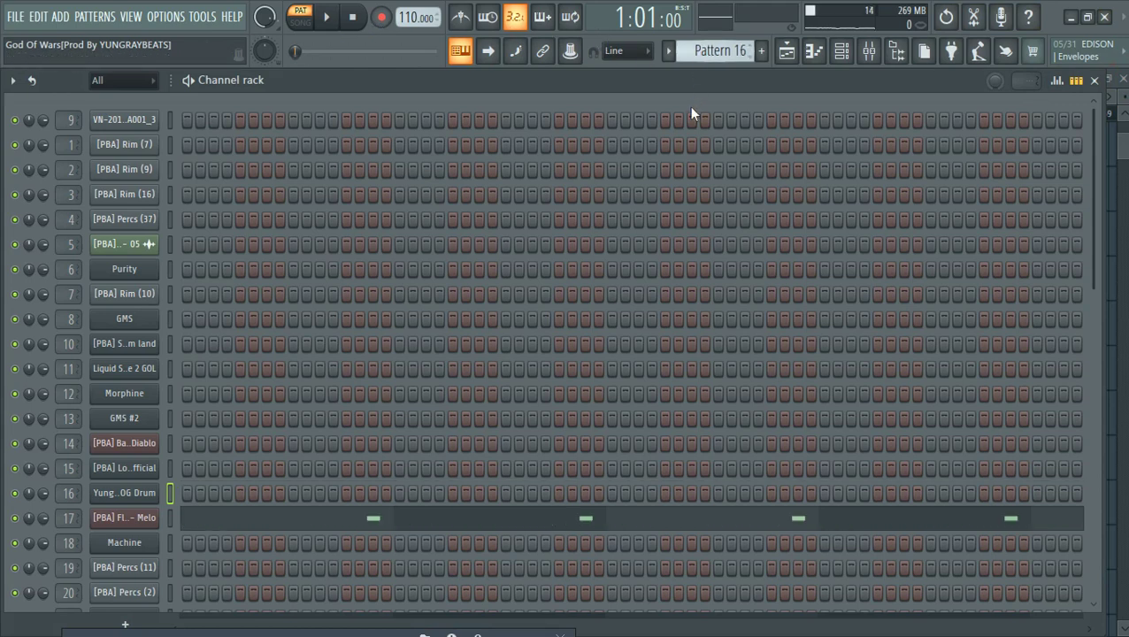
left_click(501, 516)
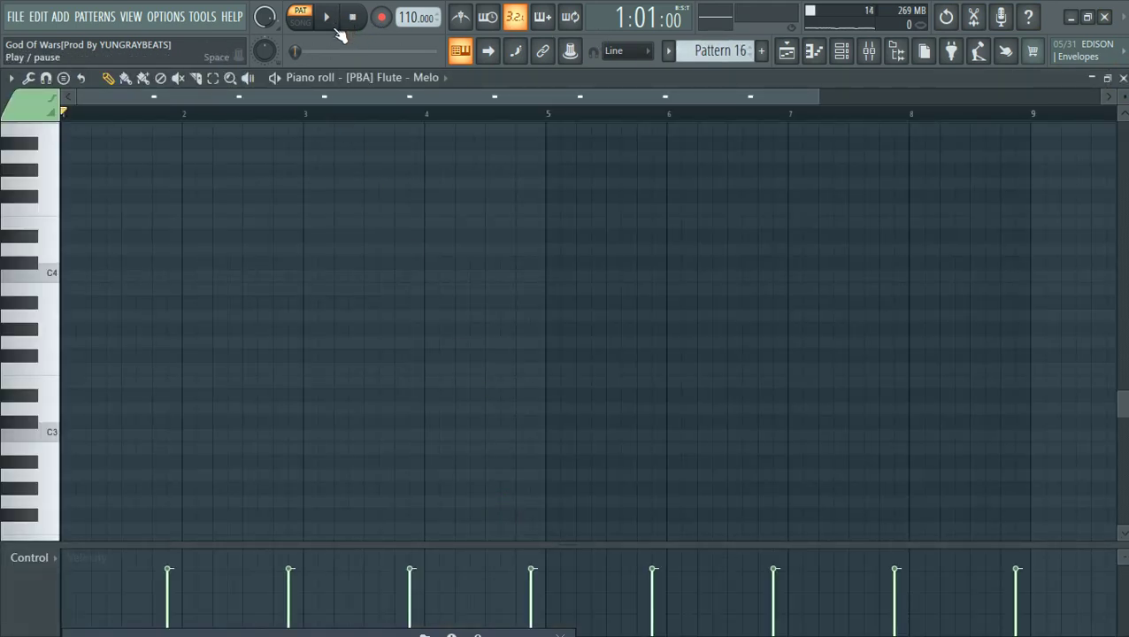
scroll(347, 51, "down", 3)
scroll(415, 199, "up", 8)
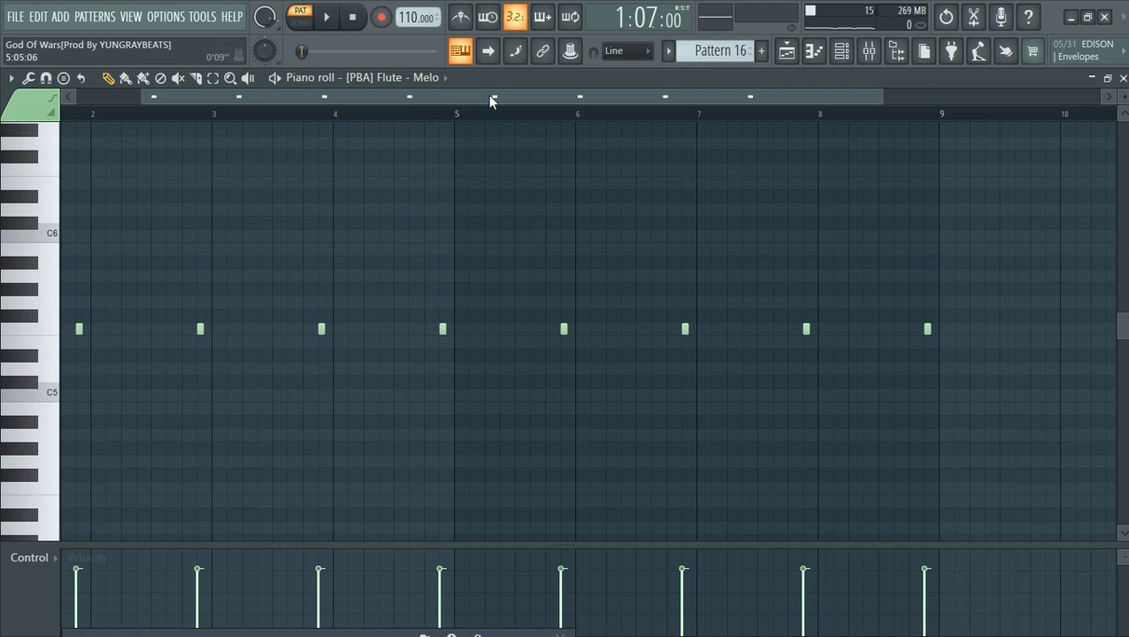
left_click_drag(491, 100, 293, 100)
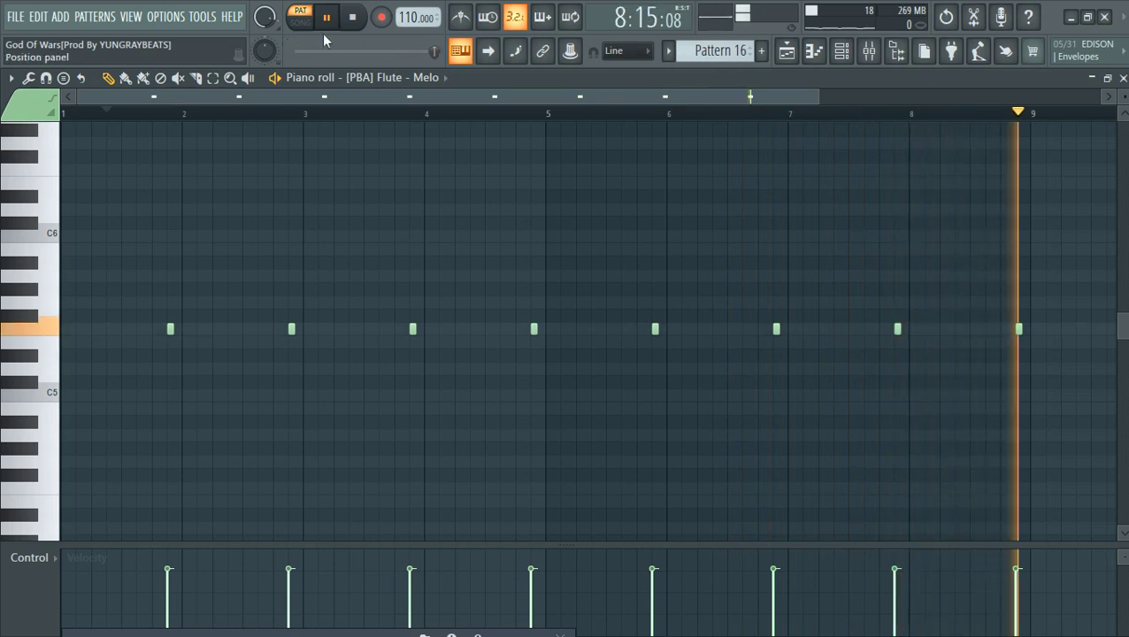
left_click(352, 16)
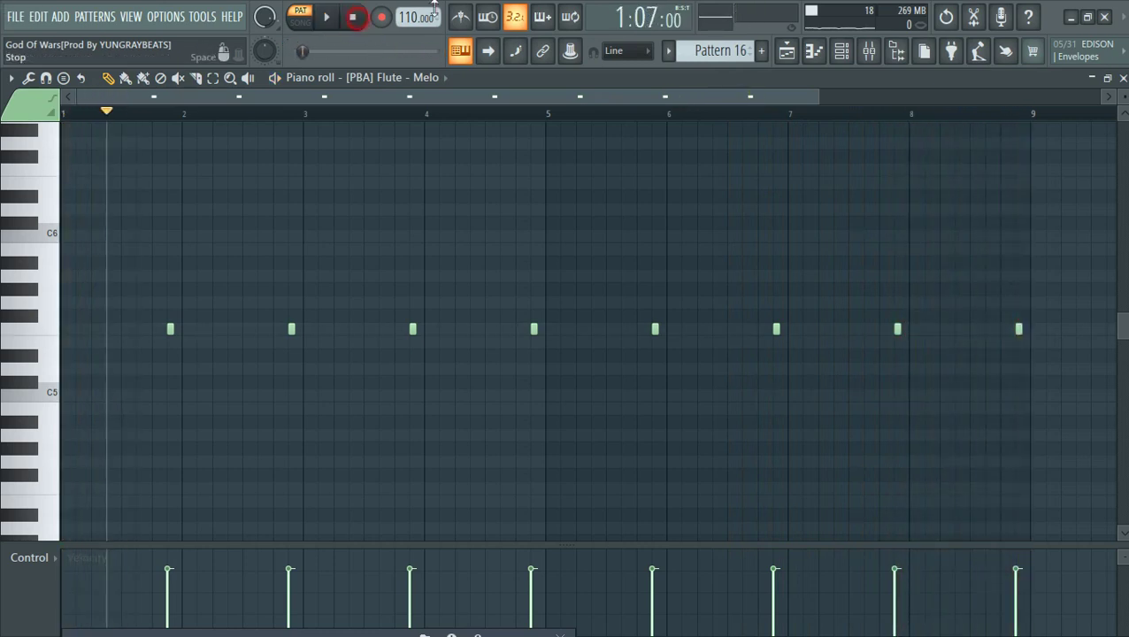
left_click(1122, 78)
- Play the Machine channel's notes in the piano roll for Pattern 17 and Pattern 18
scroll(739, 48, "down", 1)
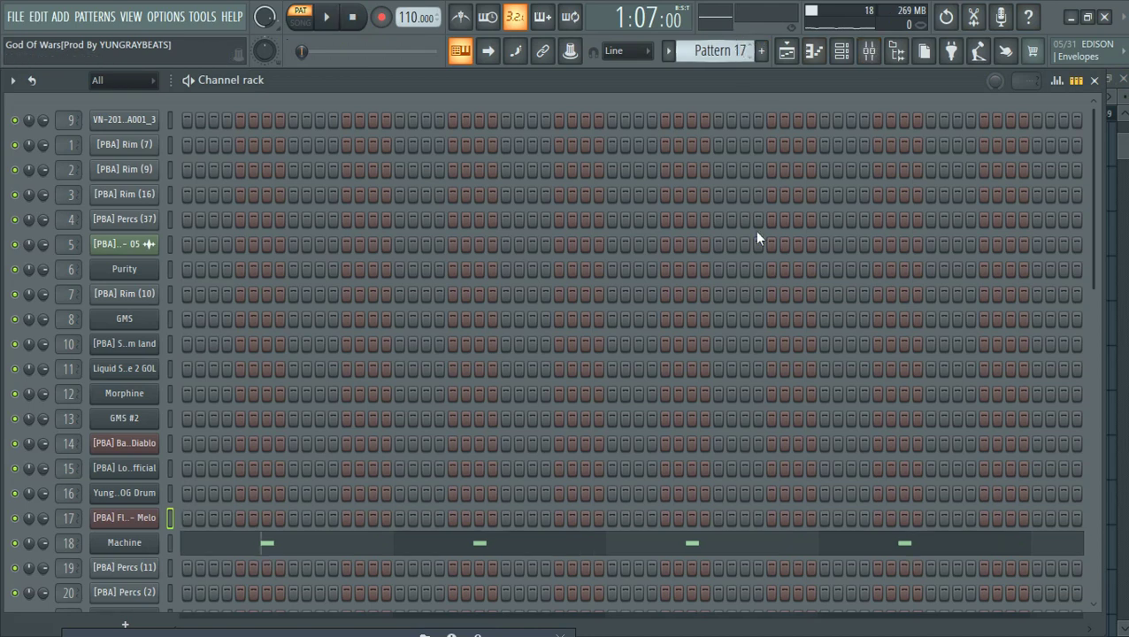
left_click(734, 538)
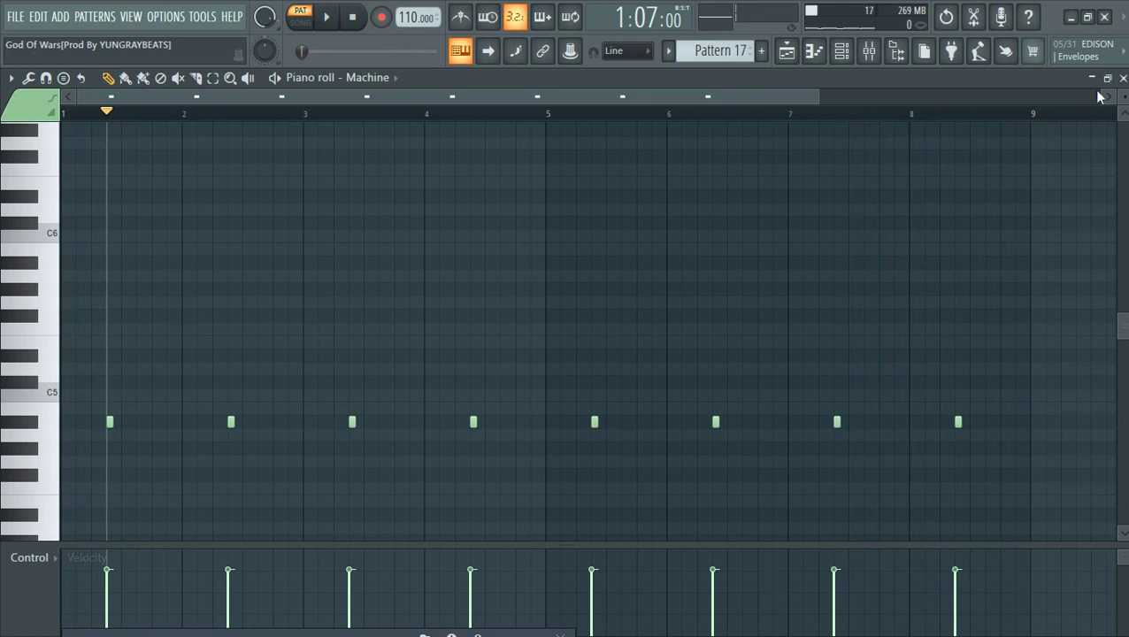
left_click(1122, 78)
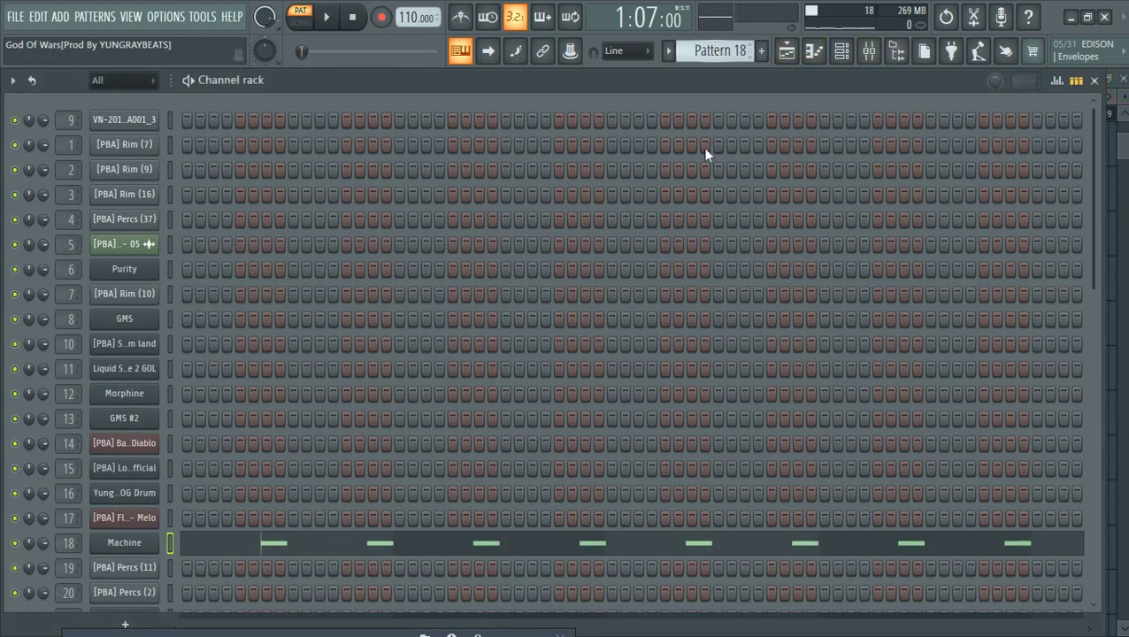
left_click(697, 544)
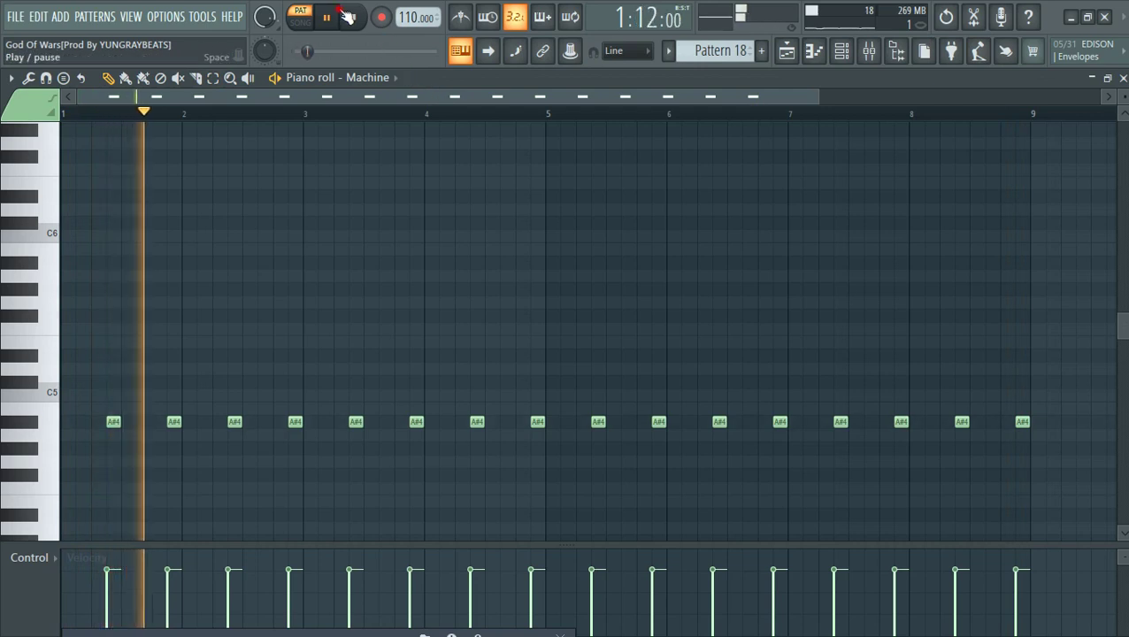
left_click(1123, 78)
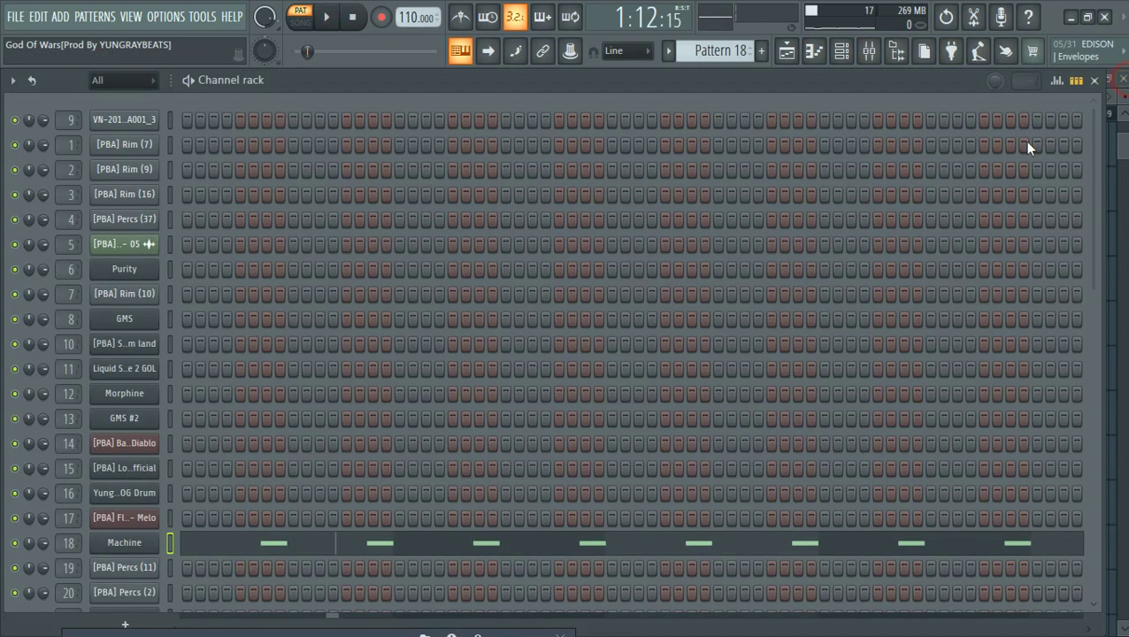
- Switch to Pattern 19 and play the [PBA] Percs (11) notes in the piano roll
scroll(730, 51, "up", 1)
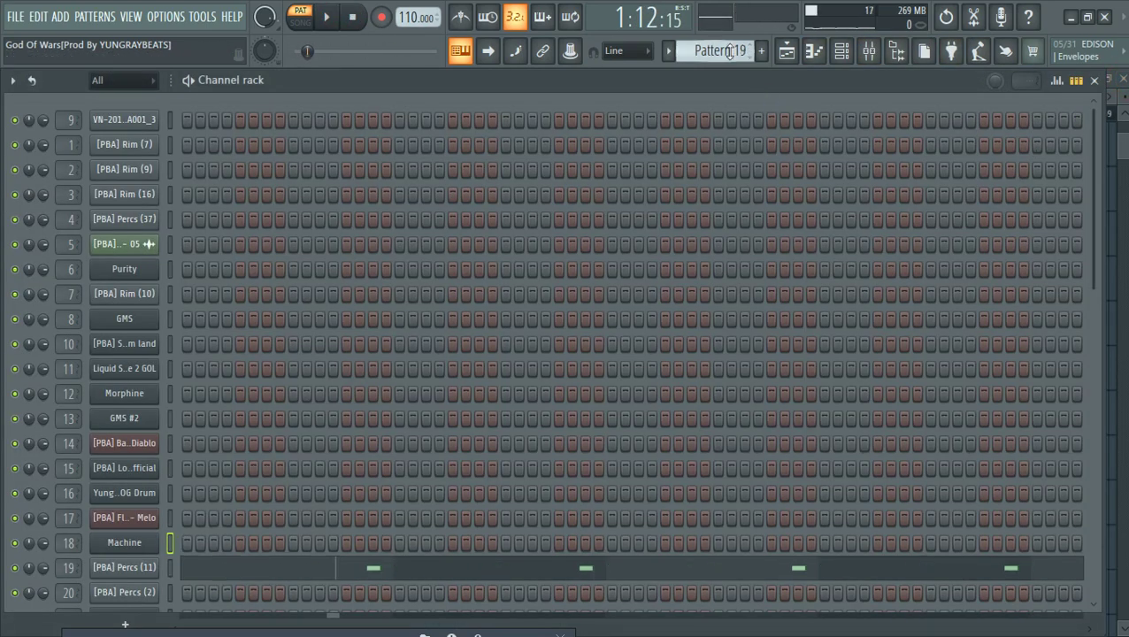
left_click(499, 566)
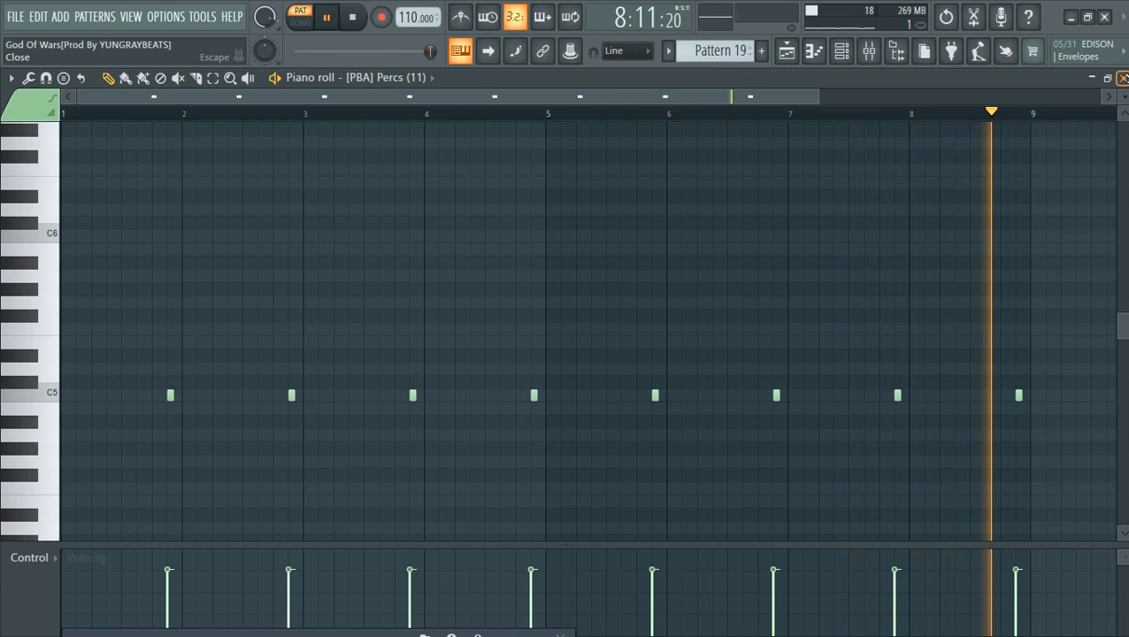
left_click(1121, 78)
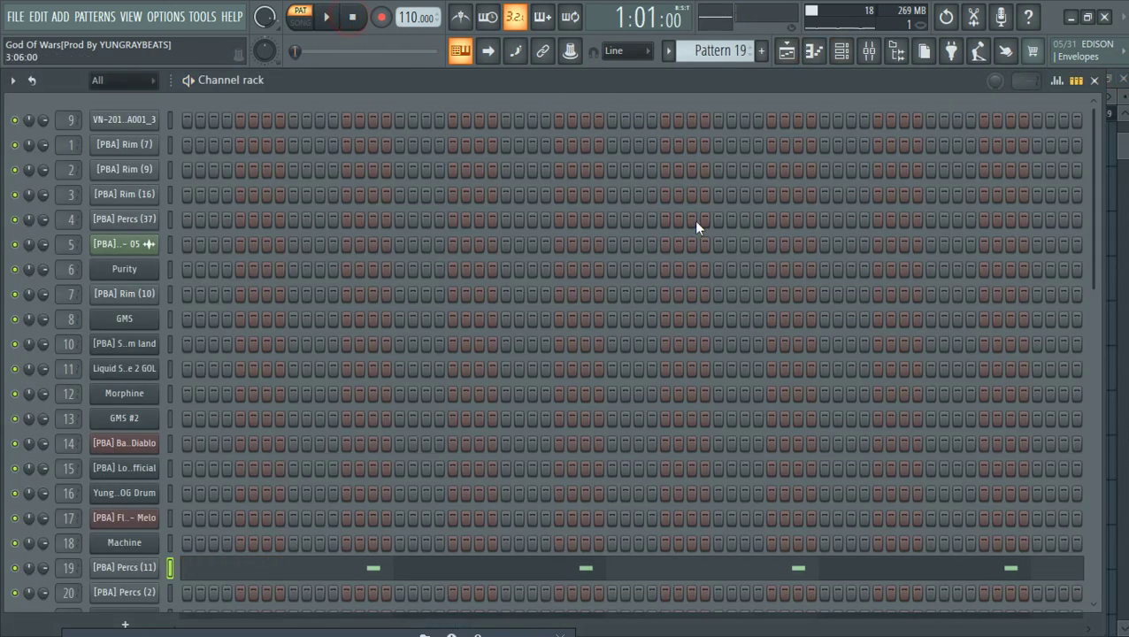
- Switch to Pattern 20 and play the [PBA] Percs (2) notes in the piano roll
scroll(699, 55, "down", 1)
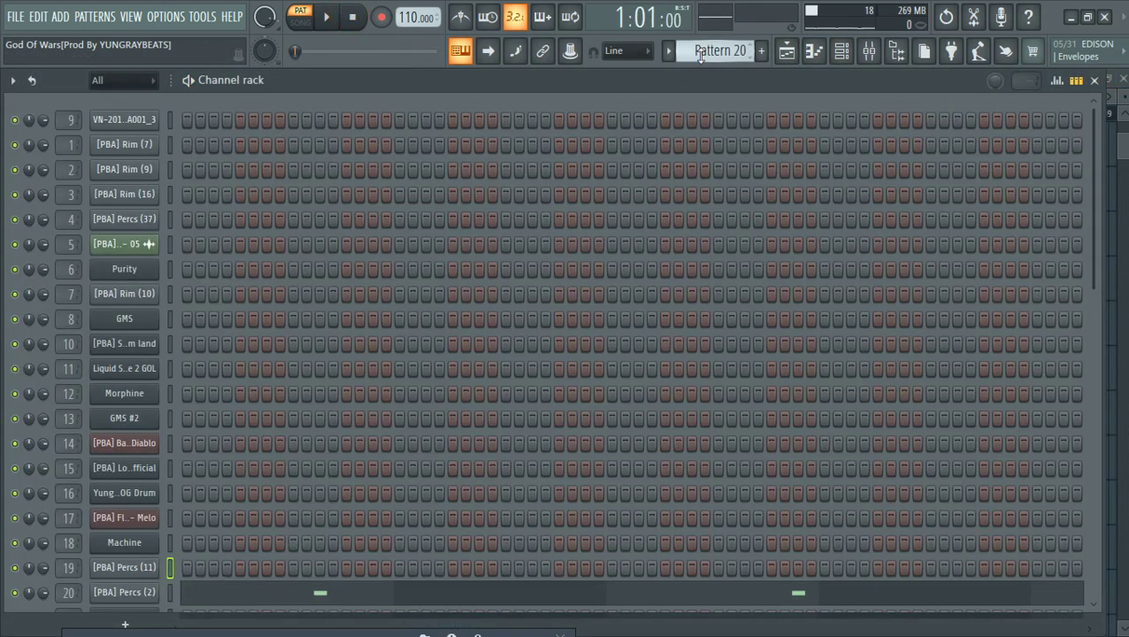
left_click(590, 593)
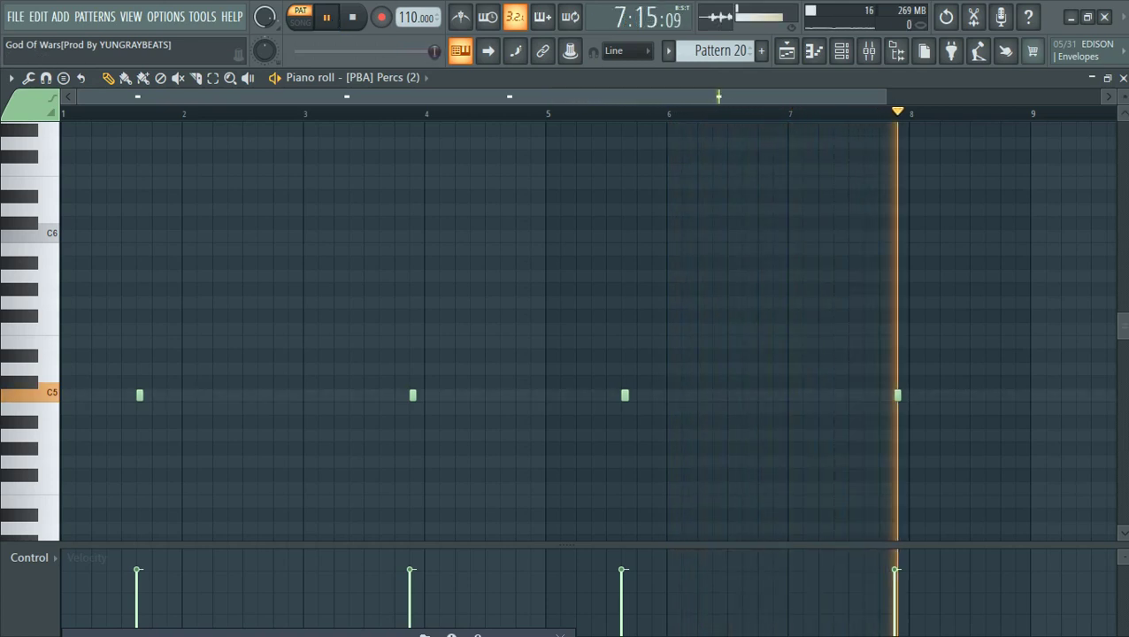
key("F7")
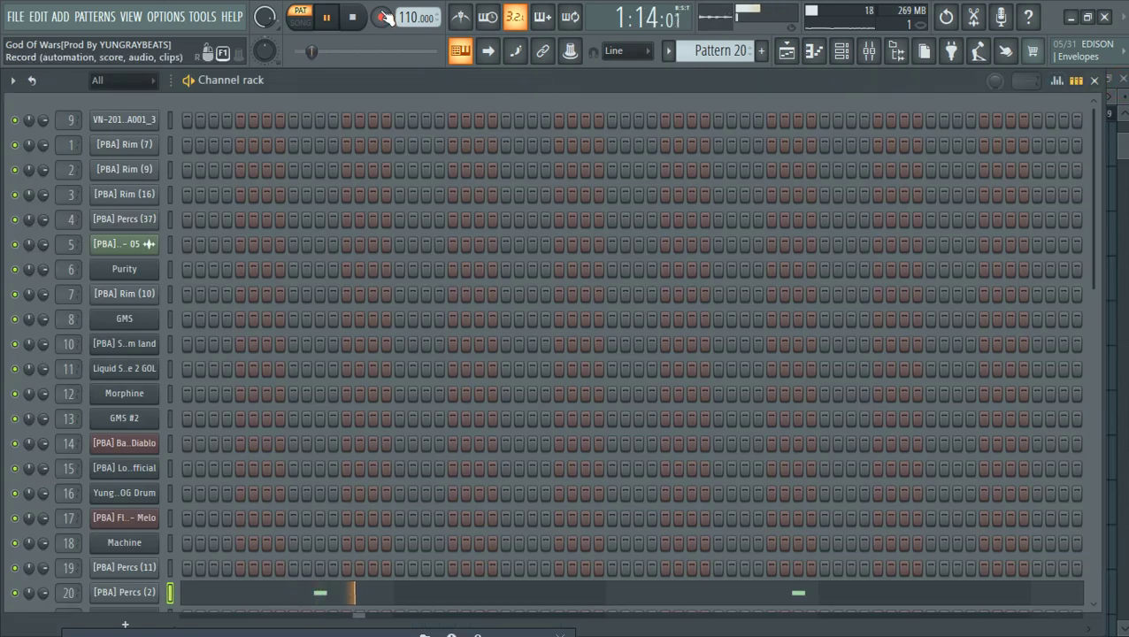
- Switch to Pattern 21 and play the Toxic Biohazard channel's notes in the piano roll
scroll(700, 55, "down", 1)
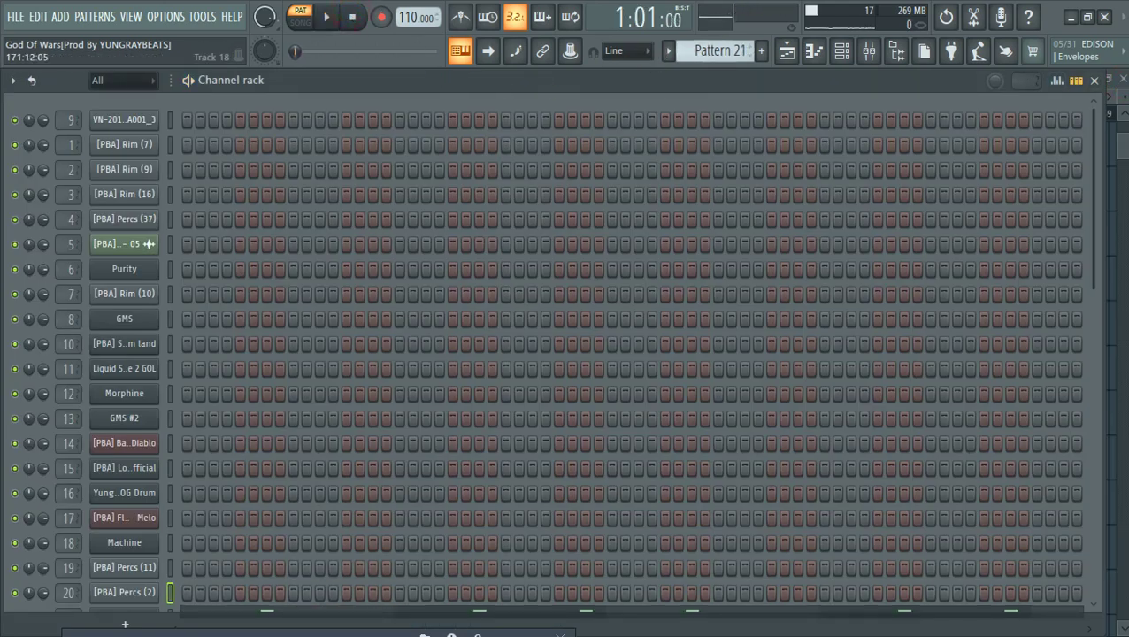
scroll(1092, 264, "down", 5)
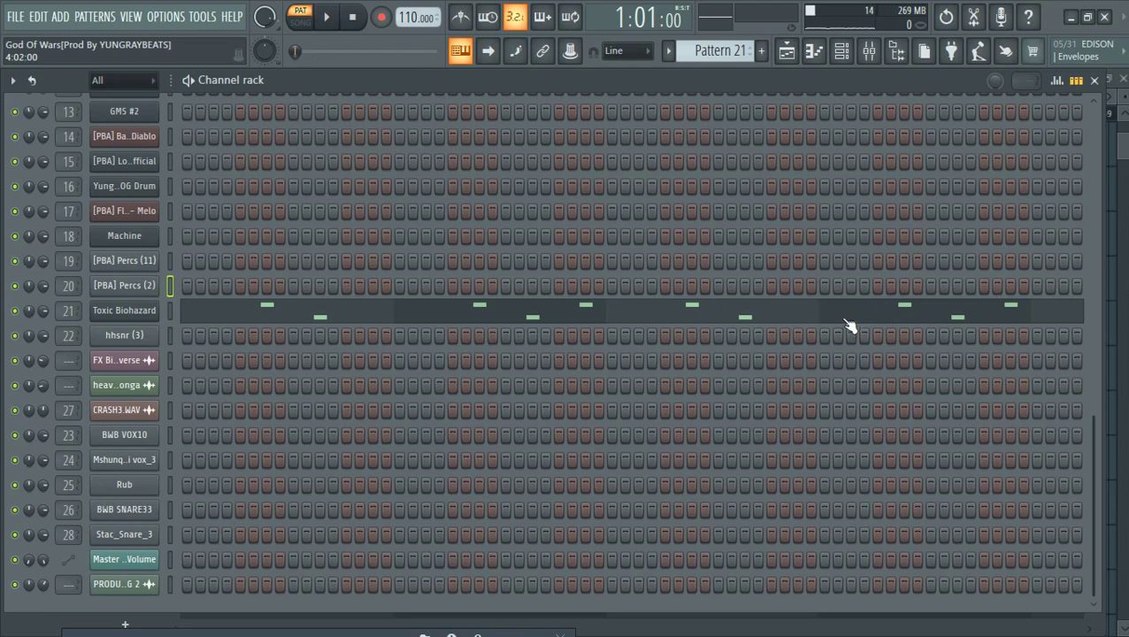
left_click(839, 309)
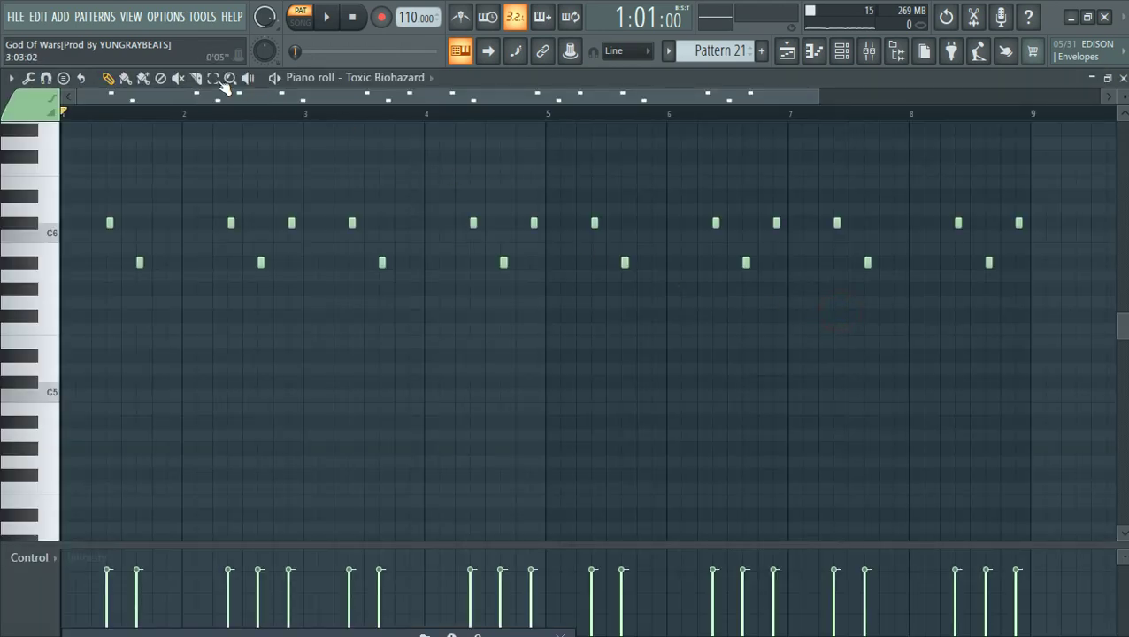
left_click(328, 19)
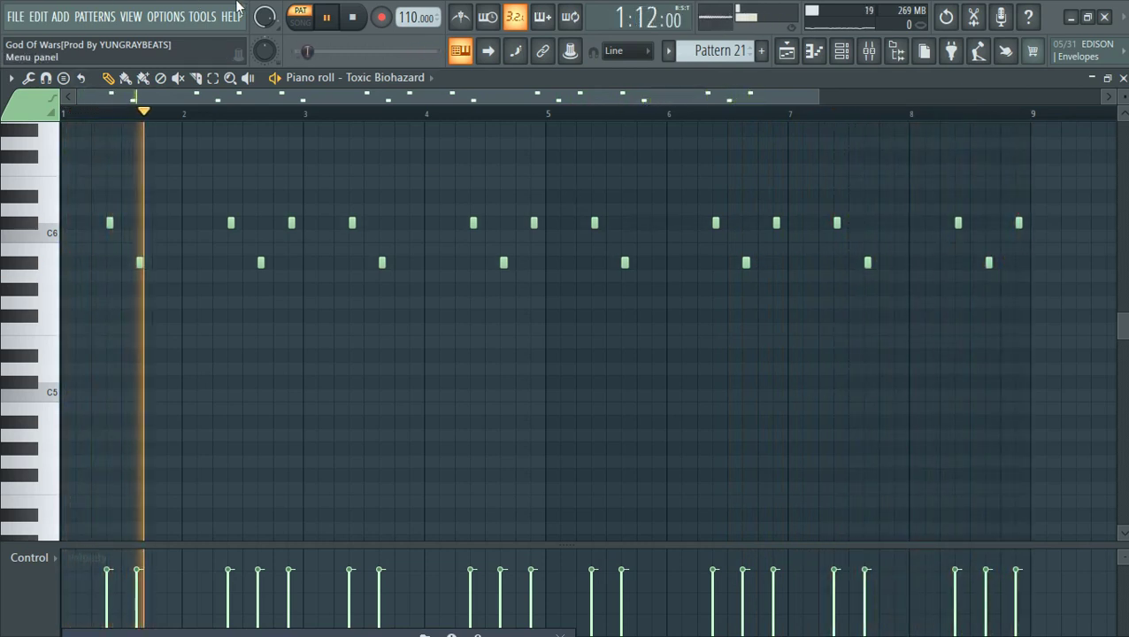
left_click(354, 17)
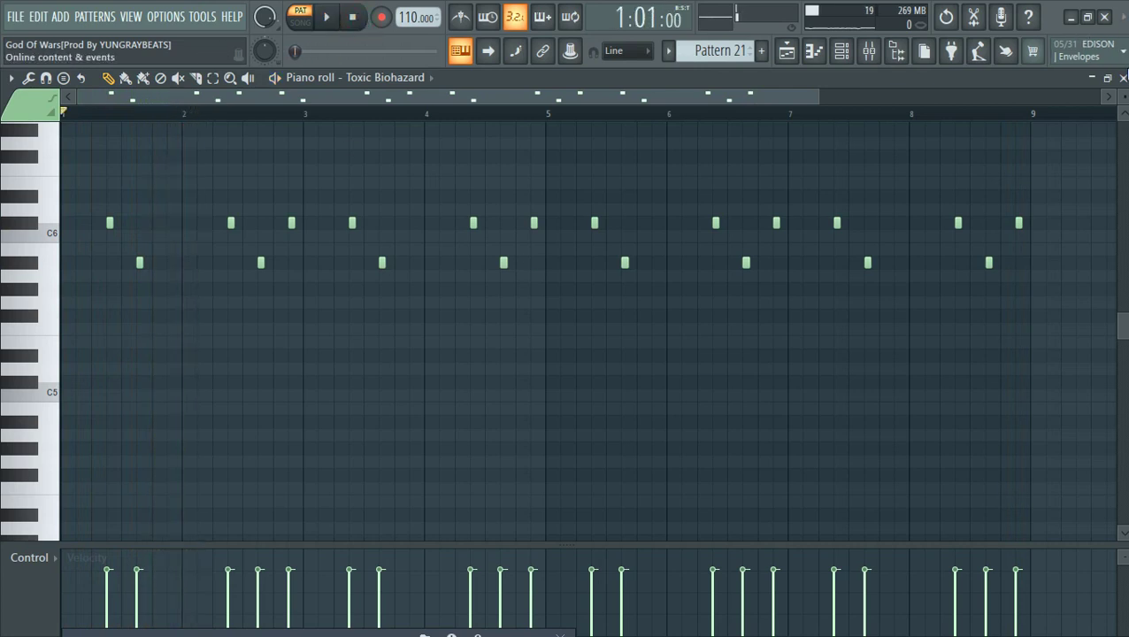
left_click(1122, 78)
- Switch to Pattern 22 and play the hhsnr (3) channel's notes in the piano roll
scroll(731, 50, "down", 1)
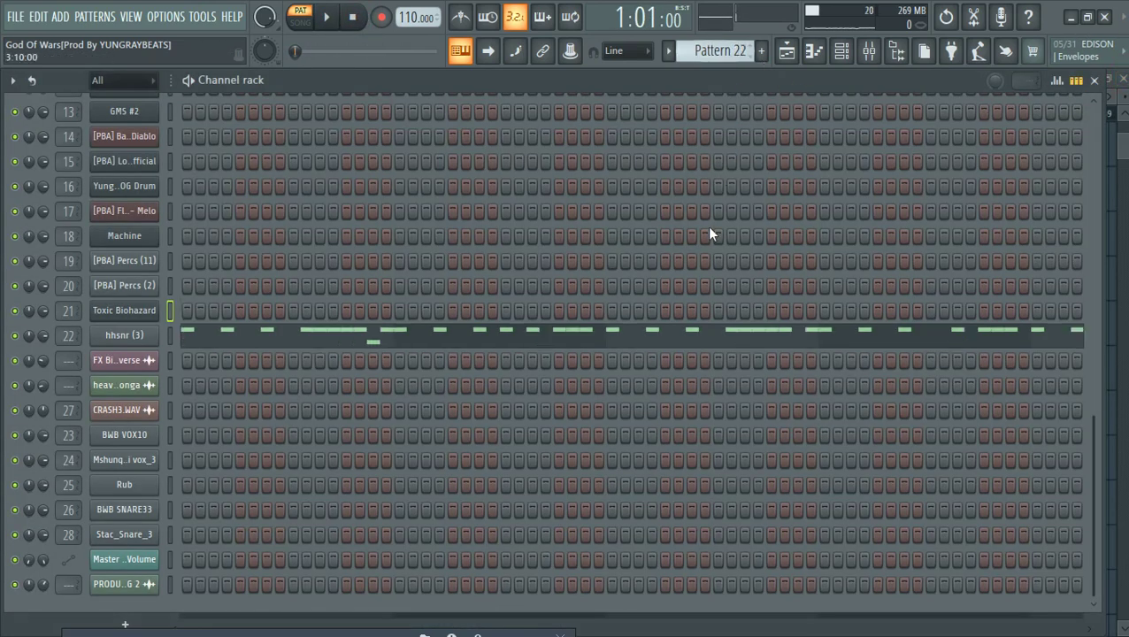
left_click(713, 344)
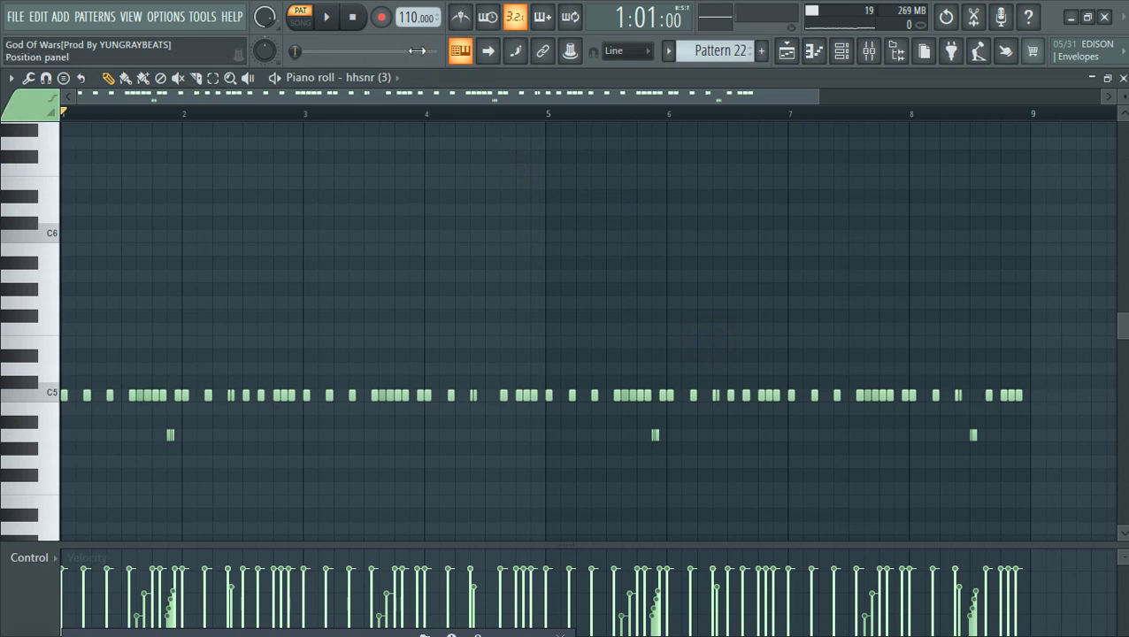
left_click(327, 16)
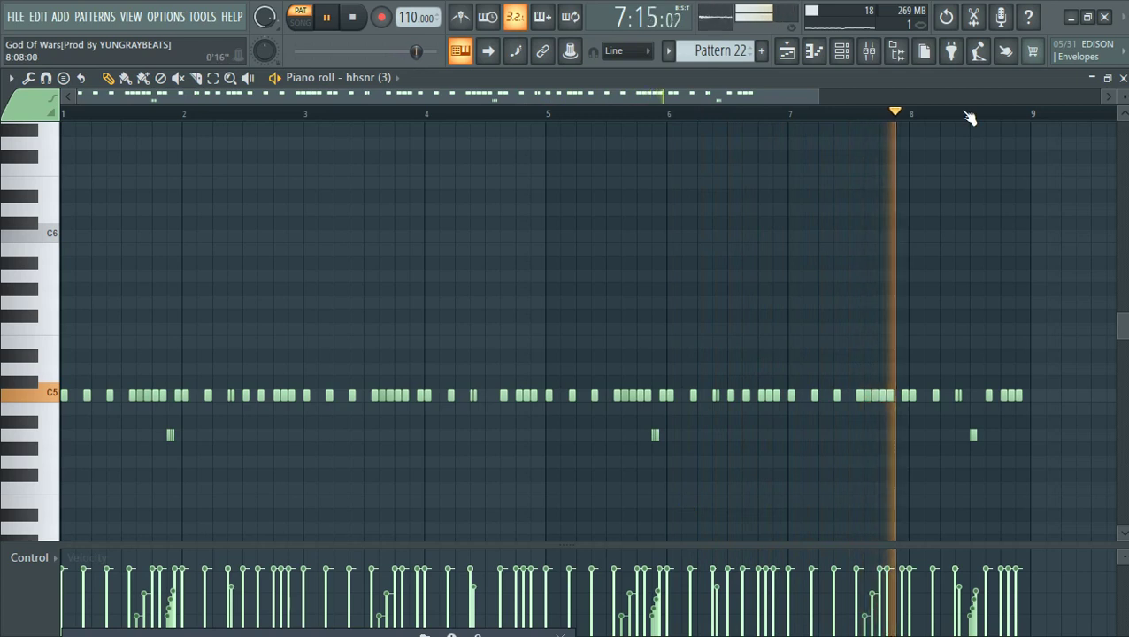
left_click(352, 17)
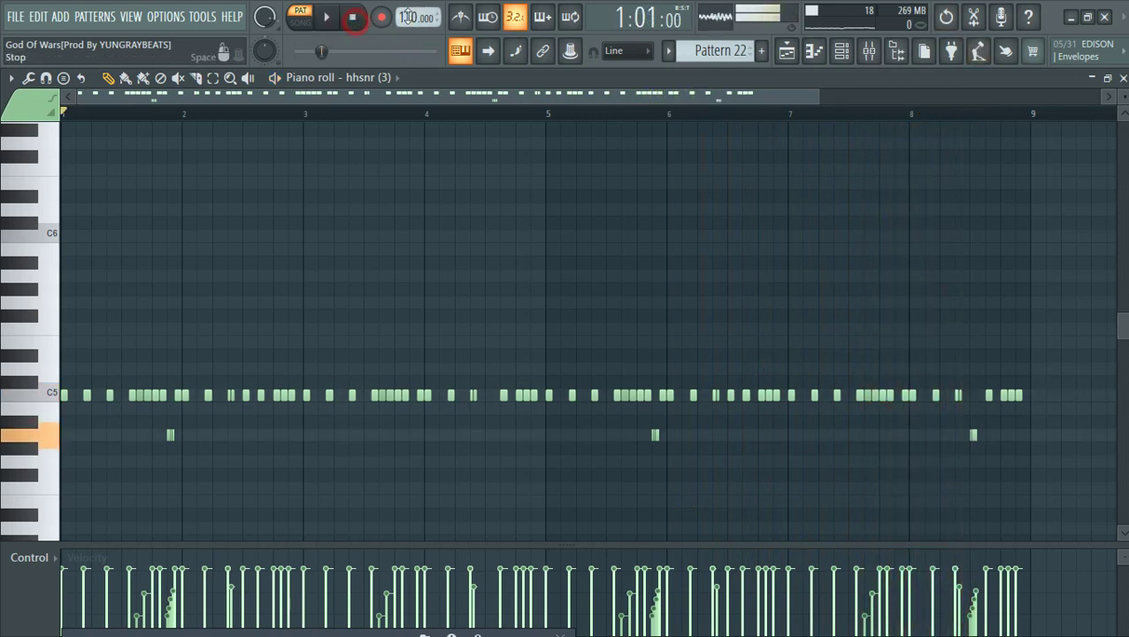
left_click(1123, 78)
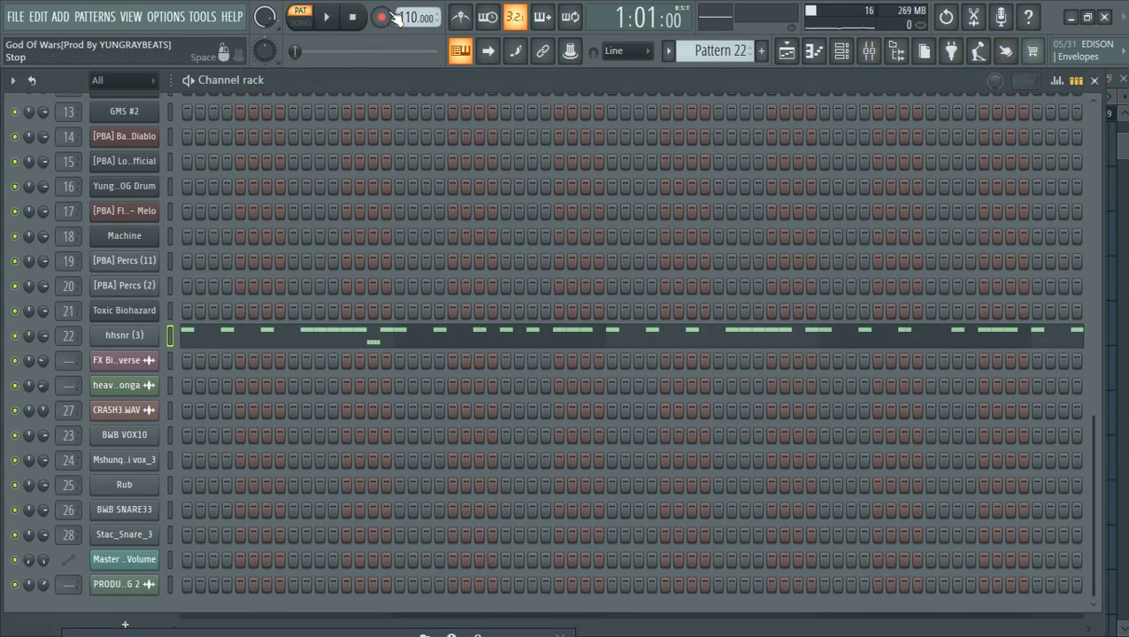
- Switch to Pattern 23 and play the BWB VOX10 and Mshunqisi vox_3 vocal notes in their piano rolls
scroll(717, 52, "down", 1)
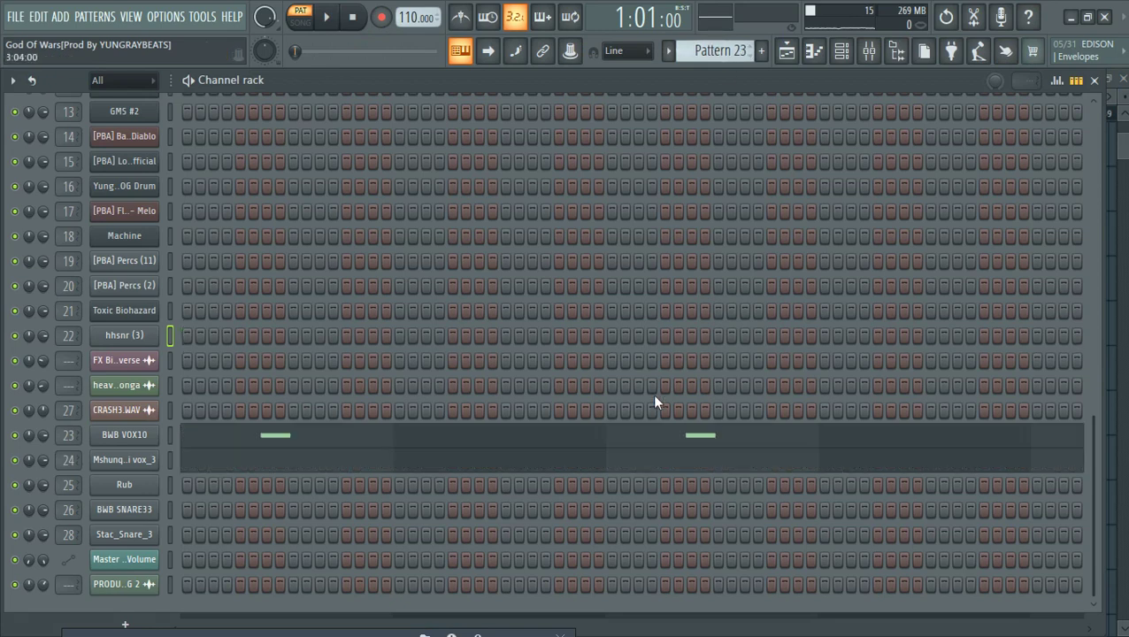
left_click(655, 443)
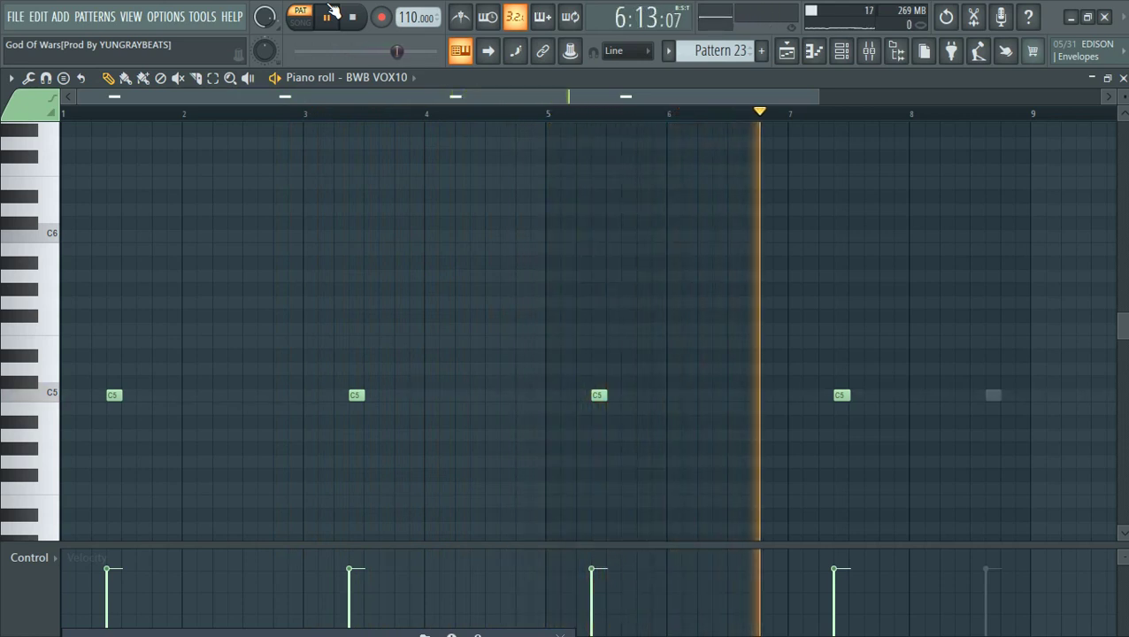
left_click(1123, 78)
left_click(760, 465)
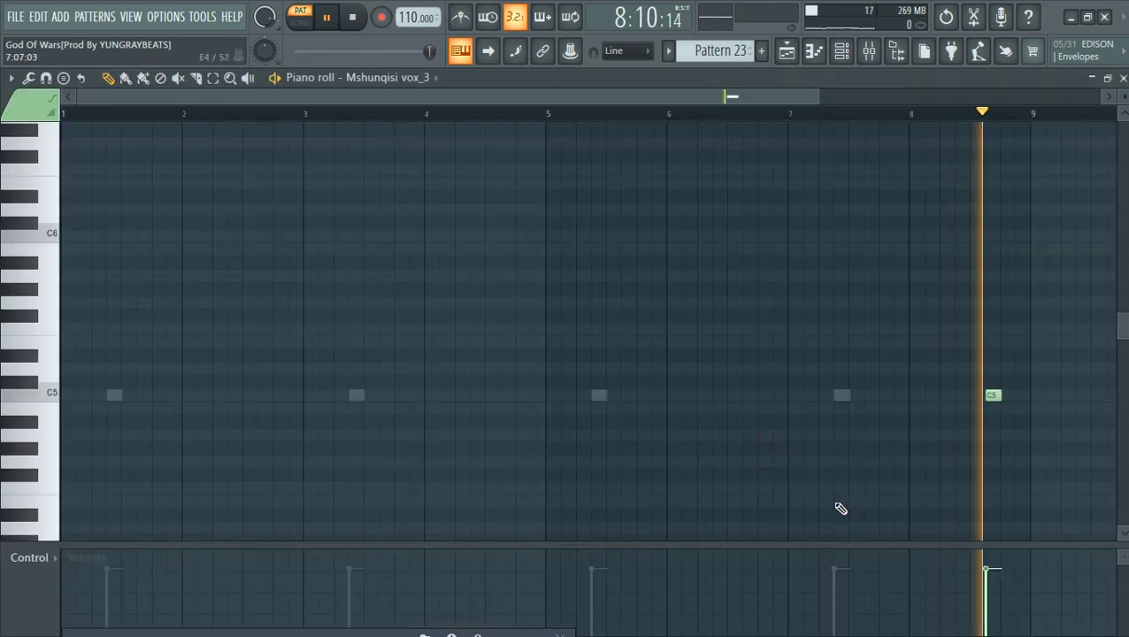
left_click(1123, 77)
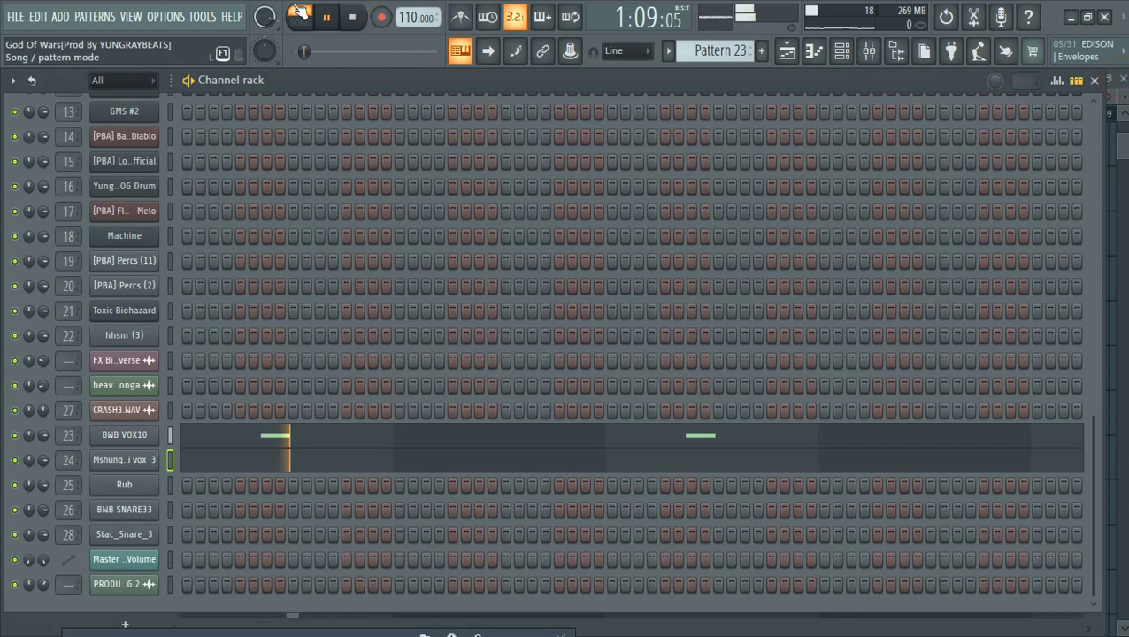
- Switch to Pattern 25 and play the Rub channel's notes in the piano roll
scroll(696, 52, "down", 1)
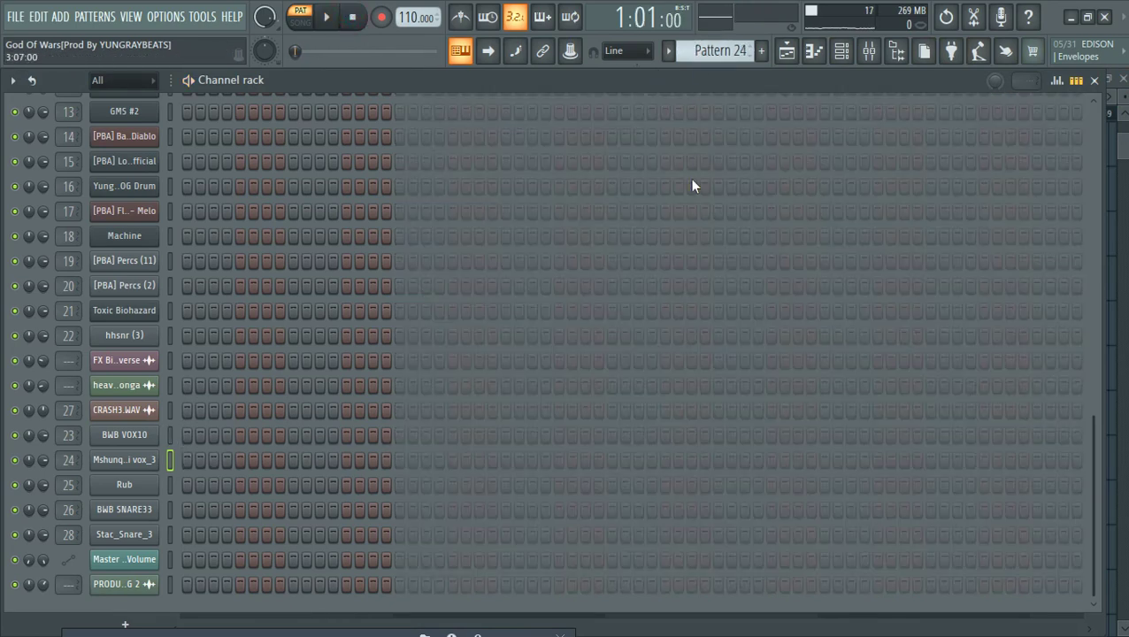
scroll(732, 53, "up", 1)
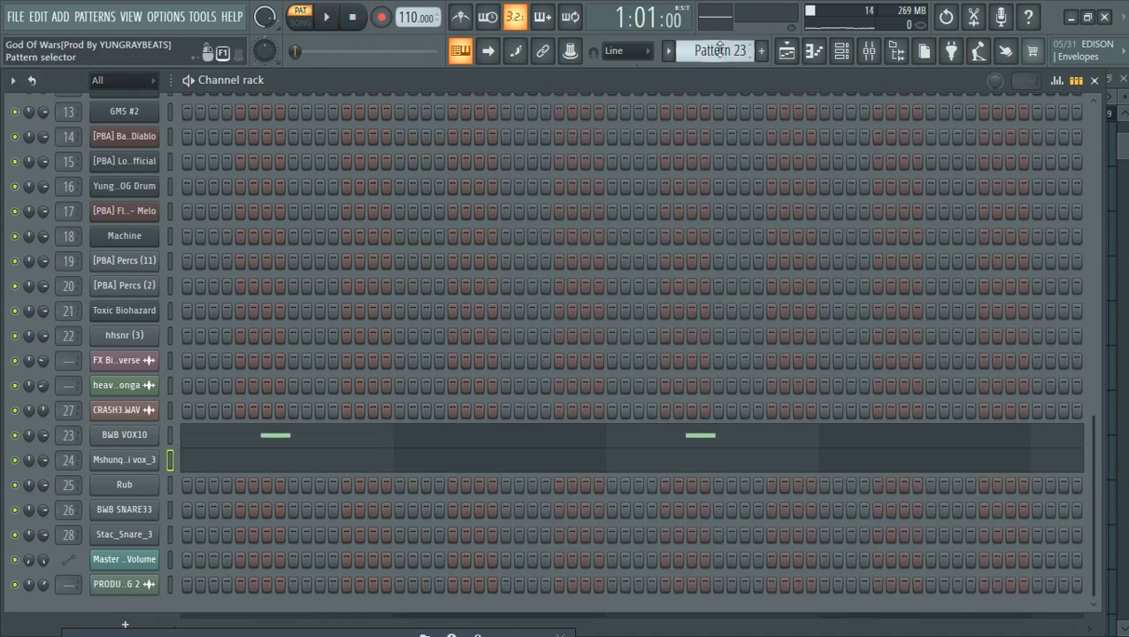
scroll(719, 50, "down", 2)
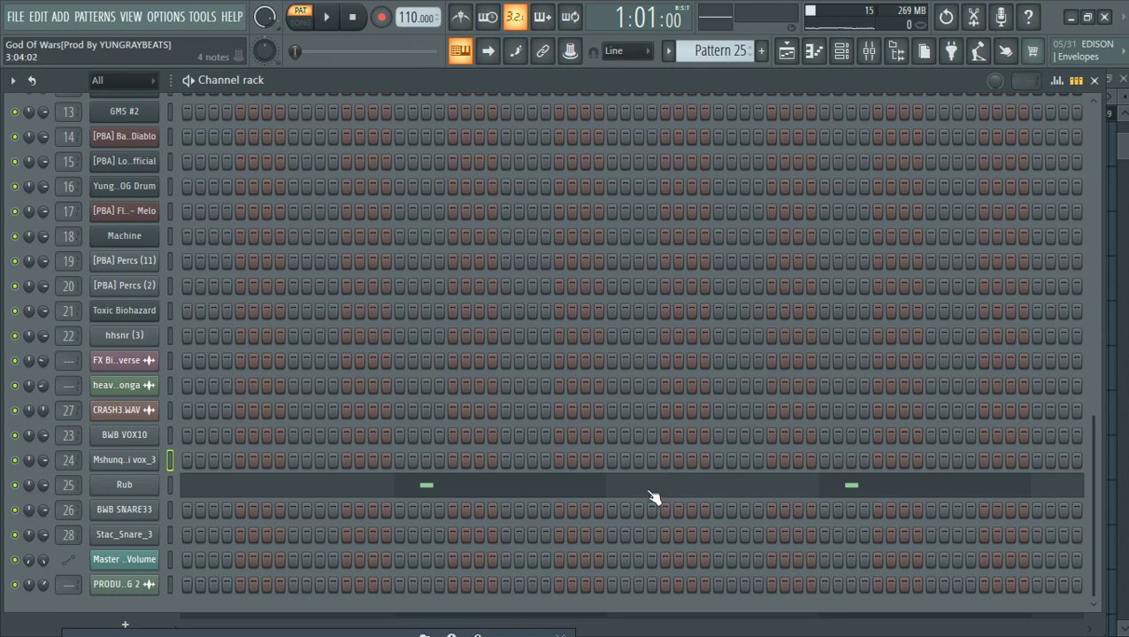
left_click(650, 496)
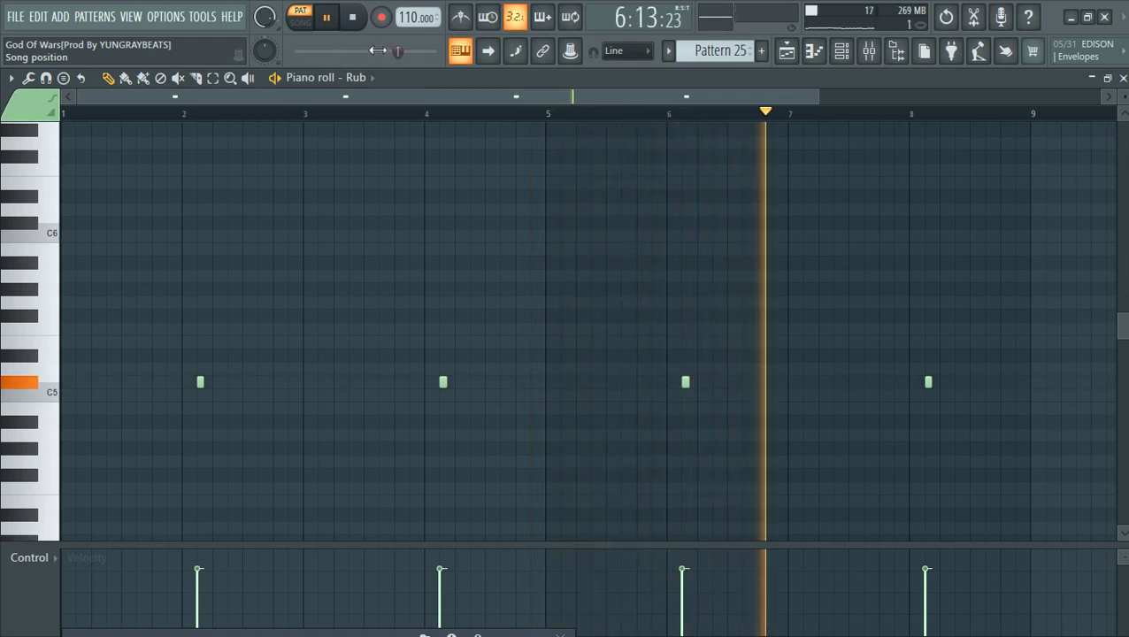
mouse_move(398, 7)
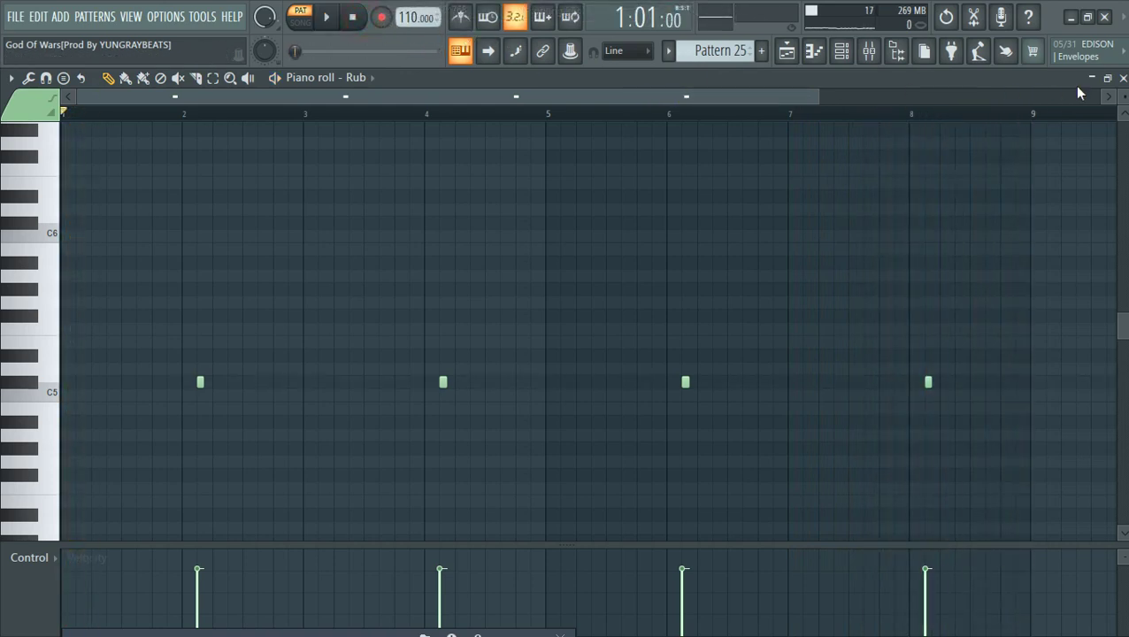
left_click(1122, 78)
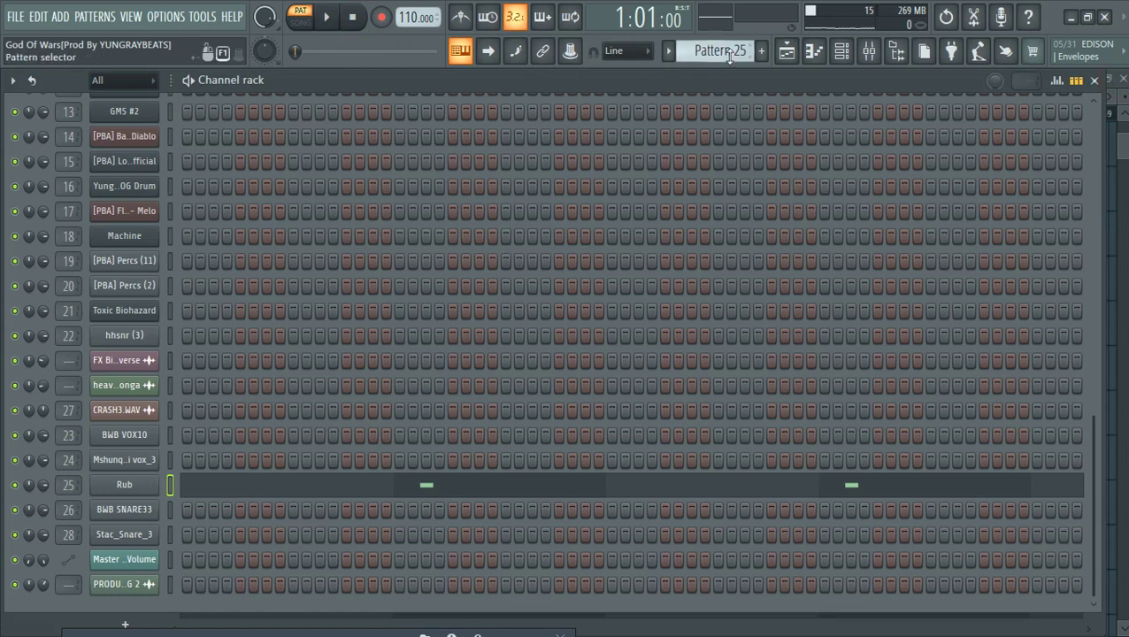
- Switch to Pattern 26 and play the BWB SNARE33 notes in the piano roll
scroll(727, 55, "down", 1)
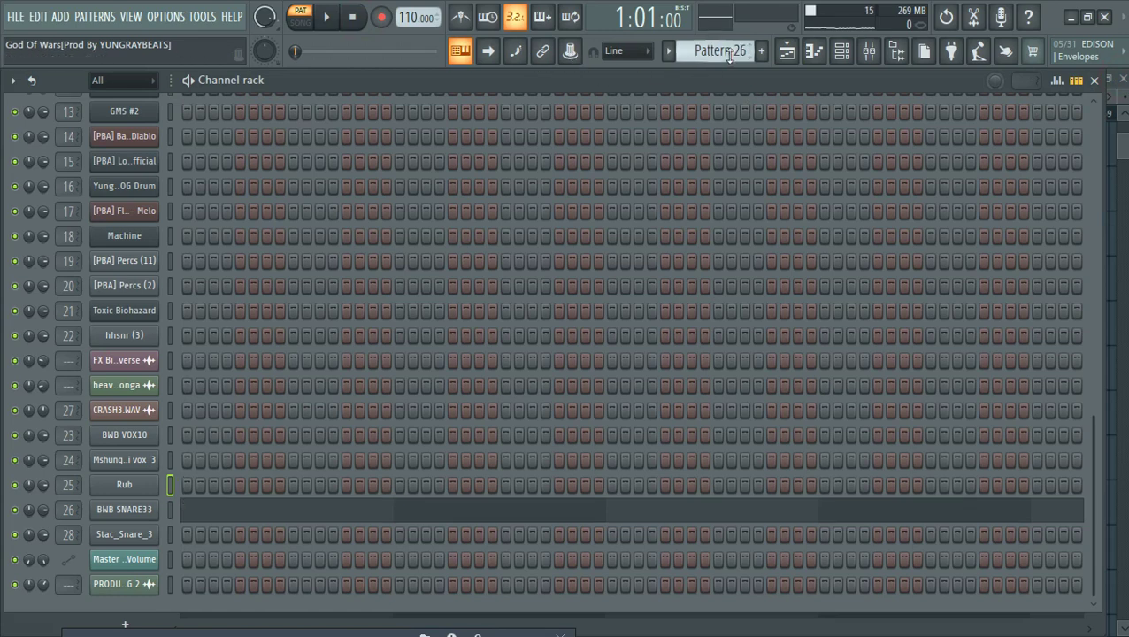
left_click(682, 508)
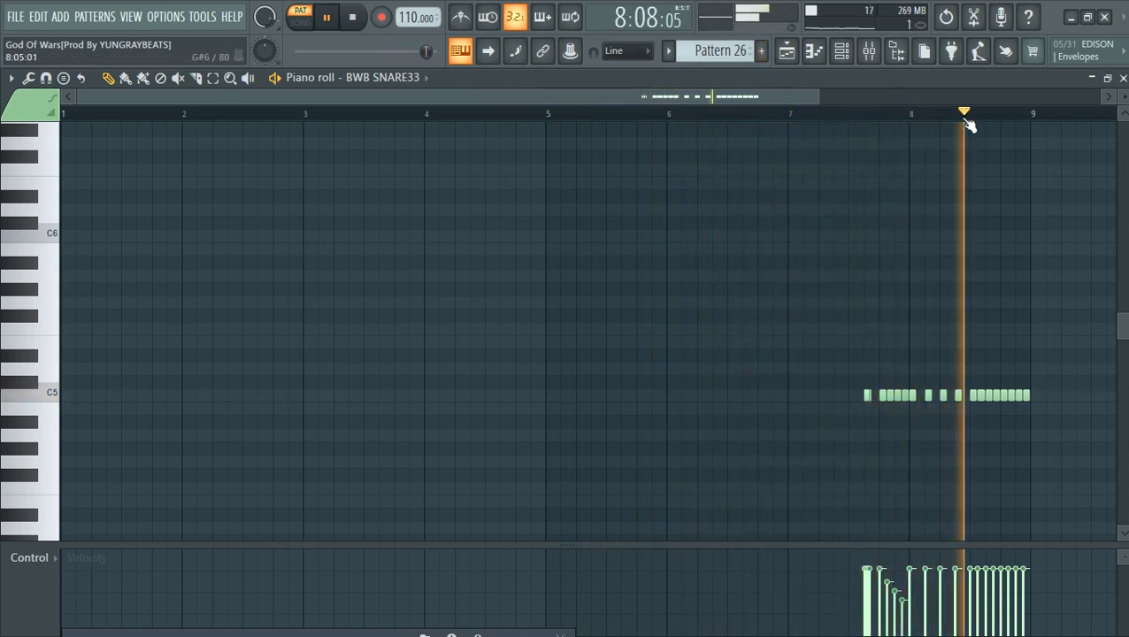
left_click(355, 19)
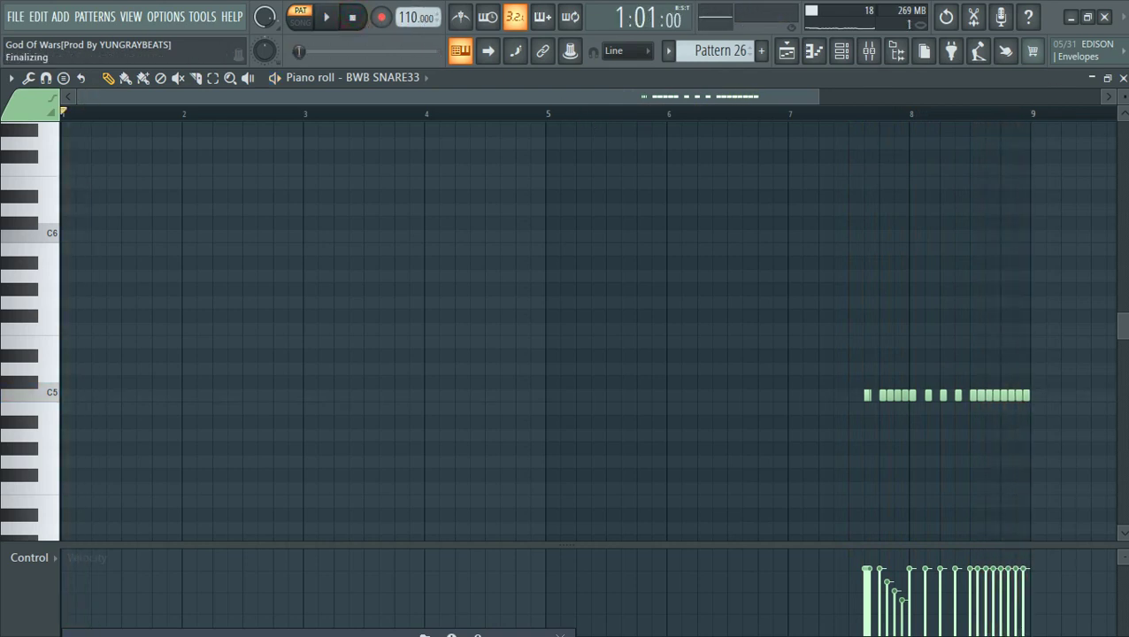
left_click(1123, 78)
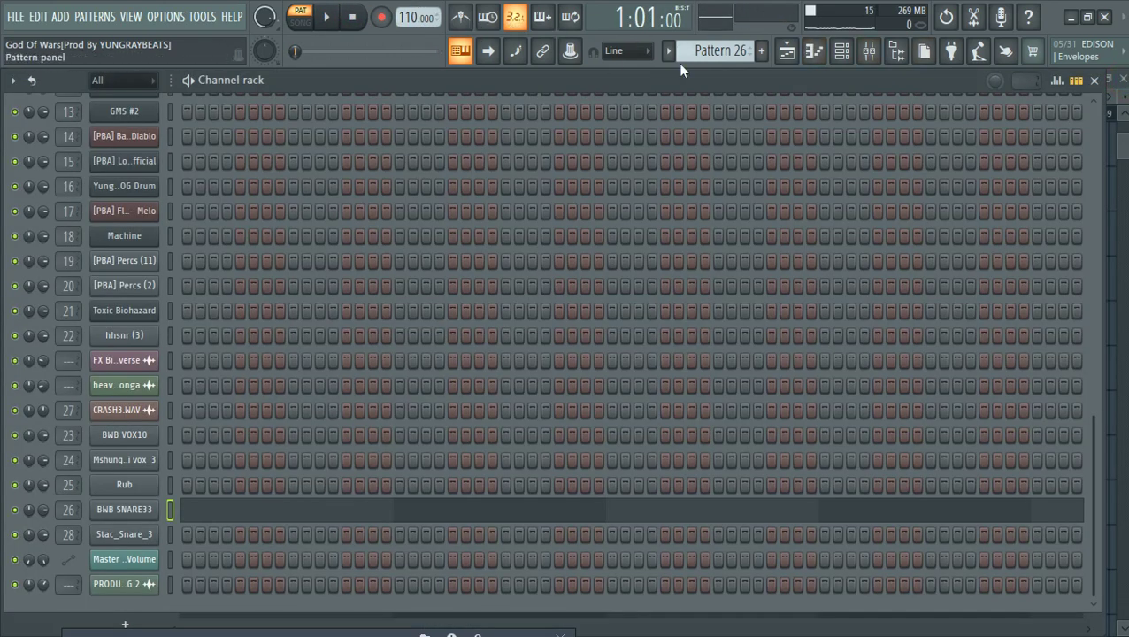
- Switch to Pattern 28 and play the Stac_Snare_3 notes in the piano roll
scroll(703, 55, "down", 1)
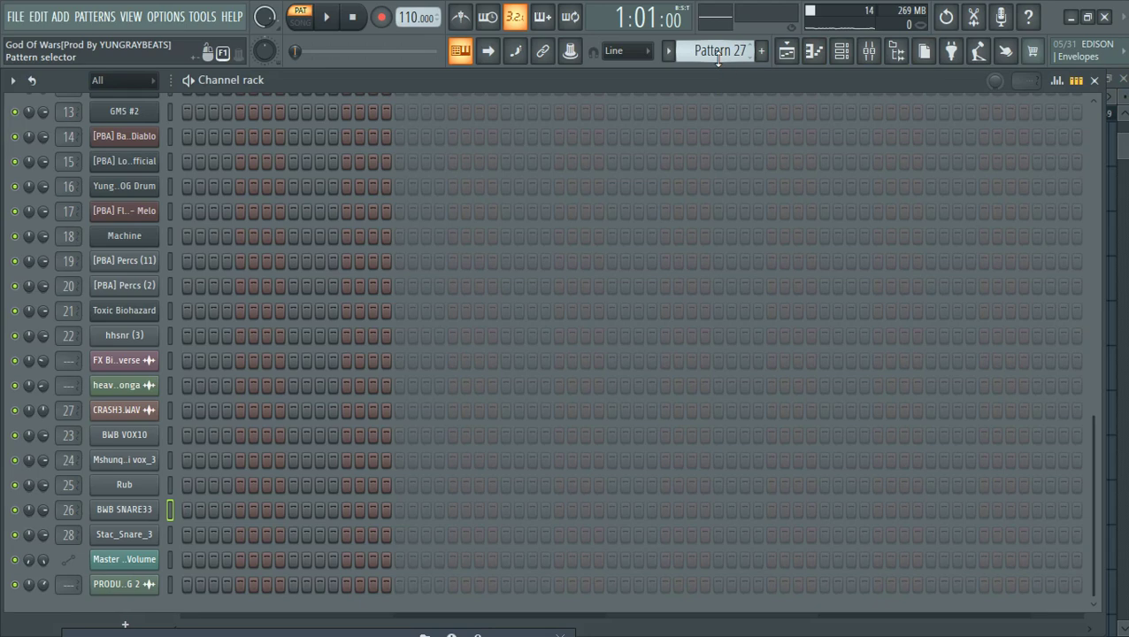
scroll(717, 55, "down", 1)
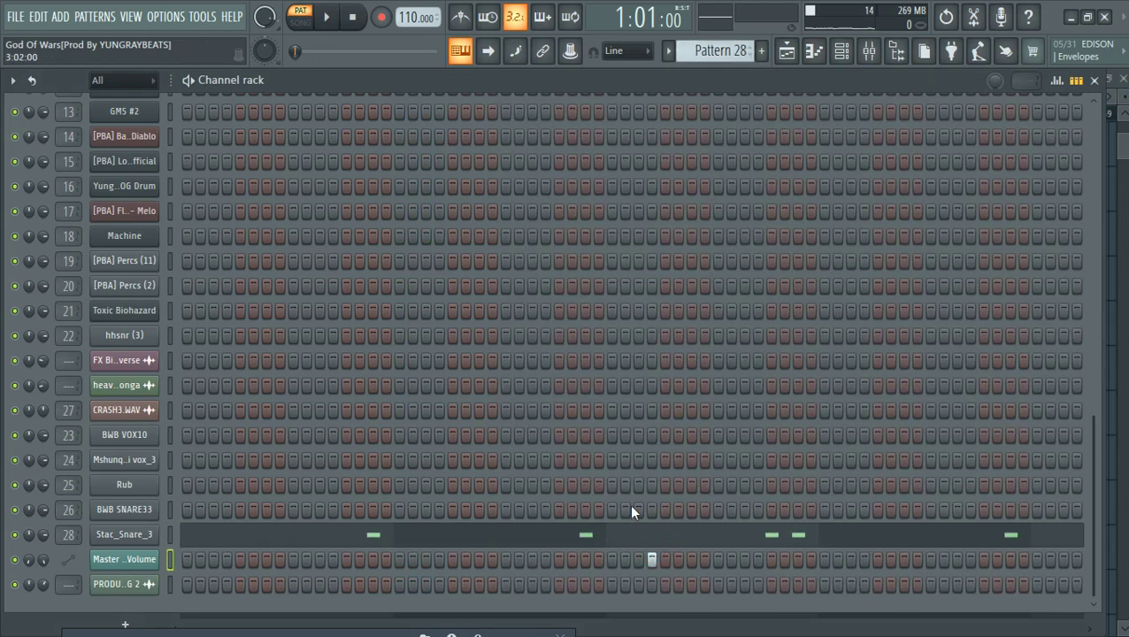
left_click(653, 543)
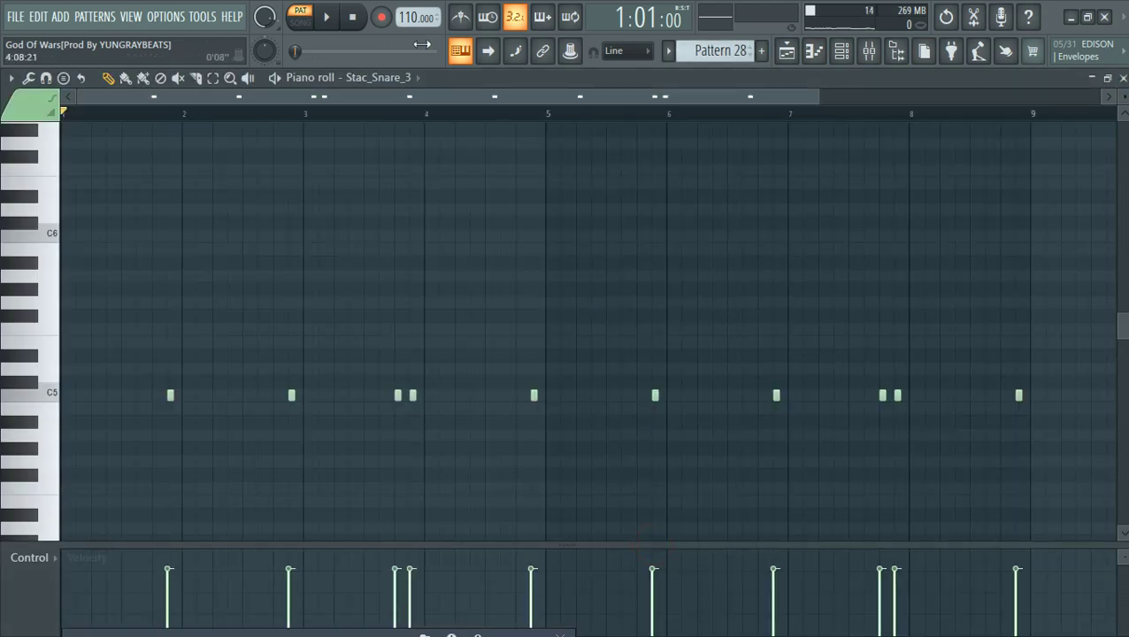
left_click(337, 18)
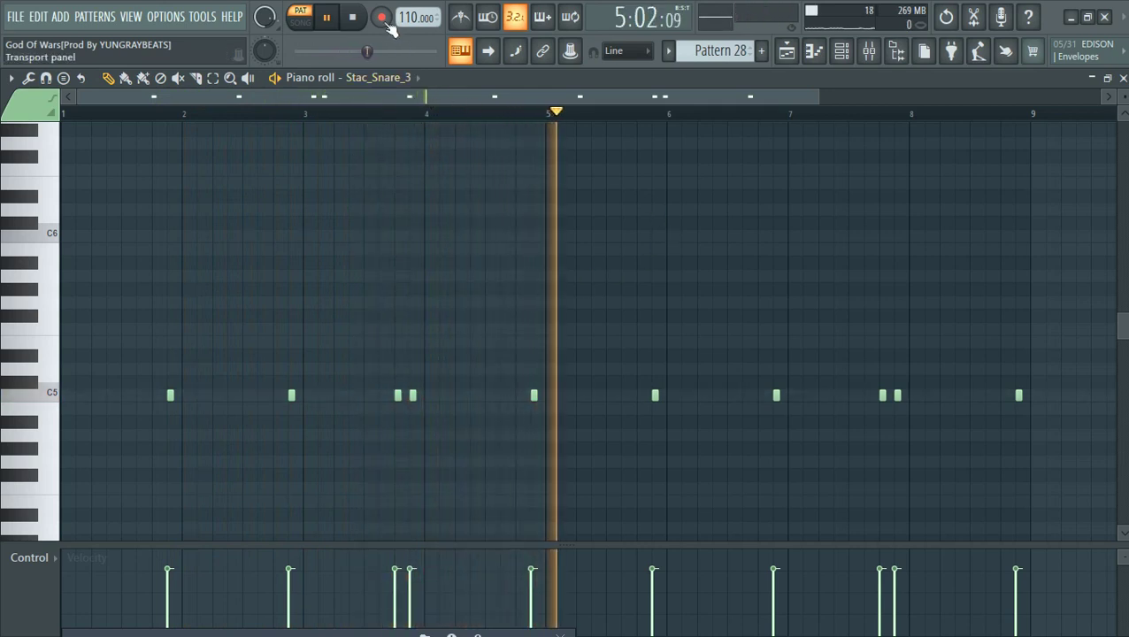
left_click(358, 19)
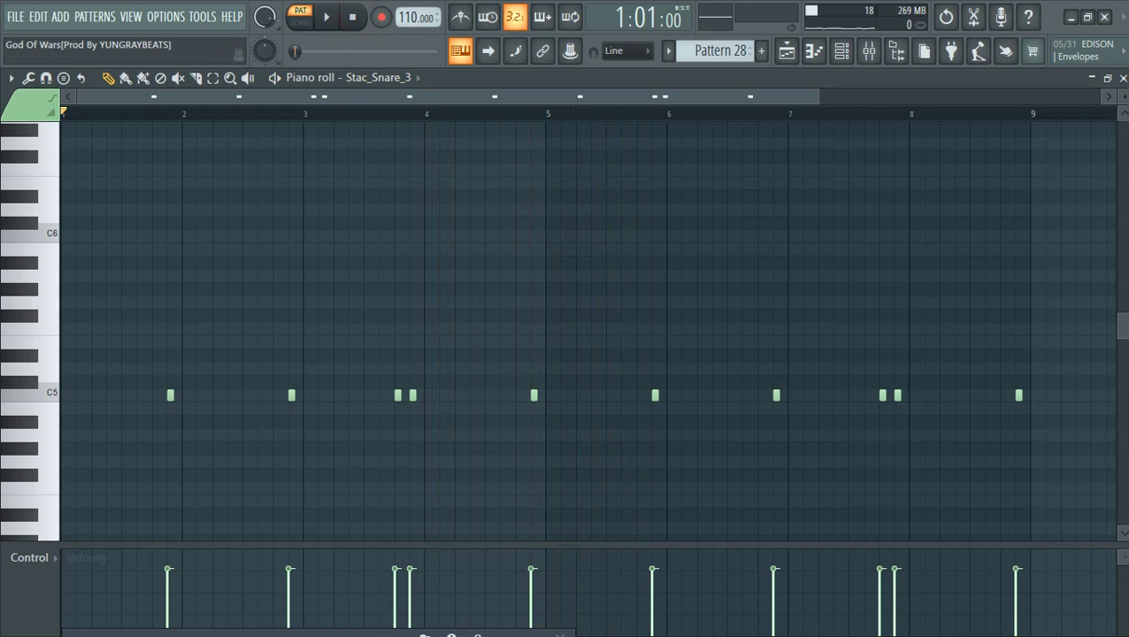
left_click(1122, 78)
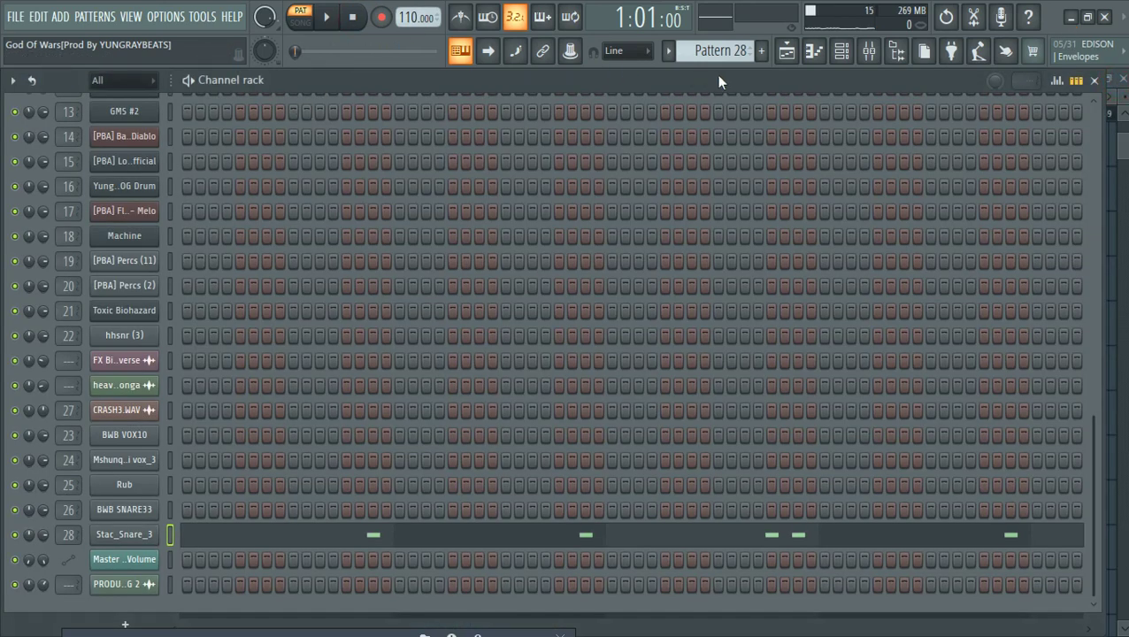
- Go back to Pattern 8 and close the channel rack to show the playlist arrangement
scroll(723, 56, "down", 1)
scroll(724, 56, "up", 20)
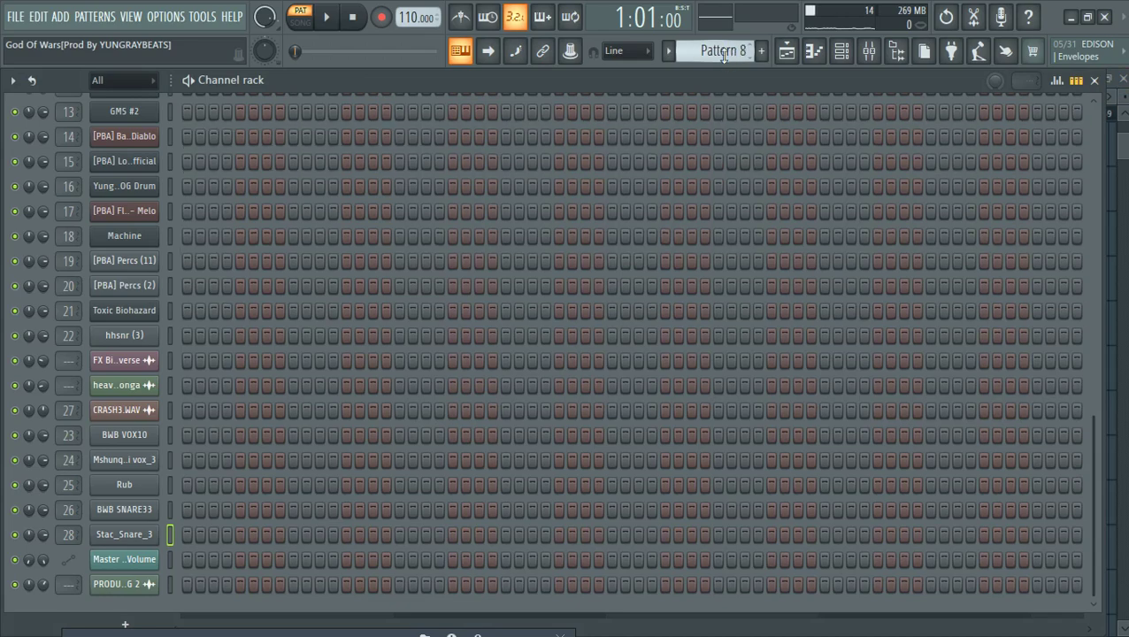
left_click(1102, 81)
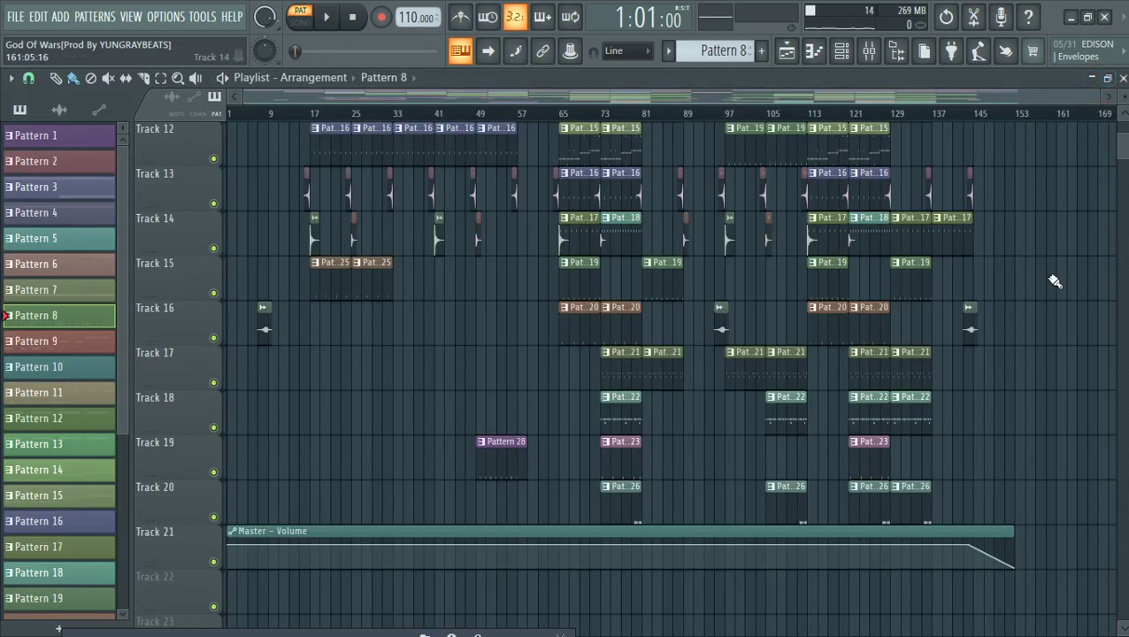
- Play the full playlist arrangement from the start in song mode
scroll(1053, 284, "up", 6)
scroll(1053, 284, "up", 2)
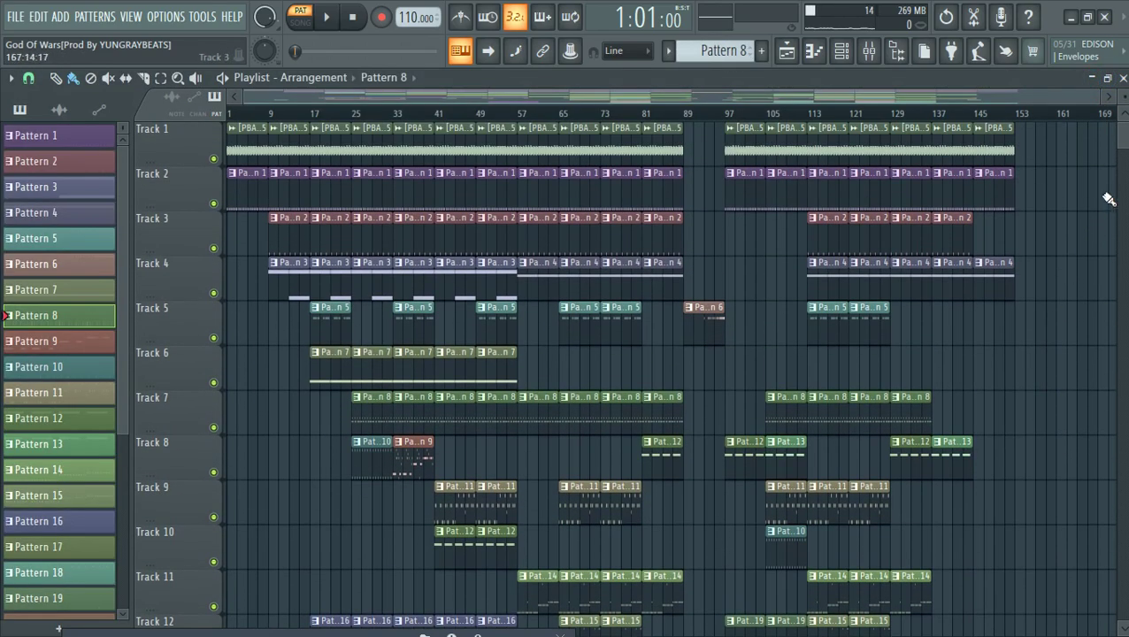
scroll(1053, 284, "down", 4)
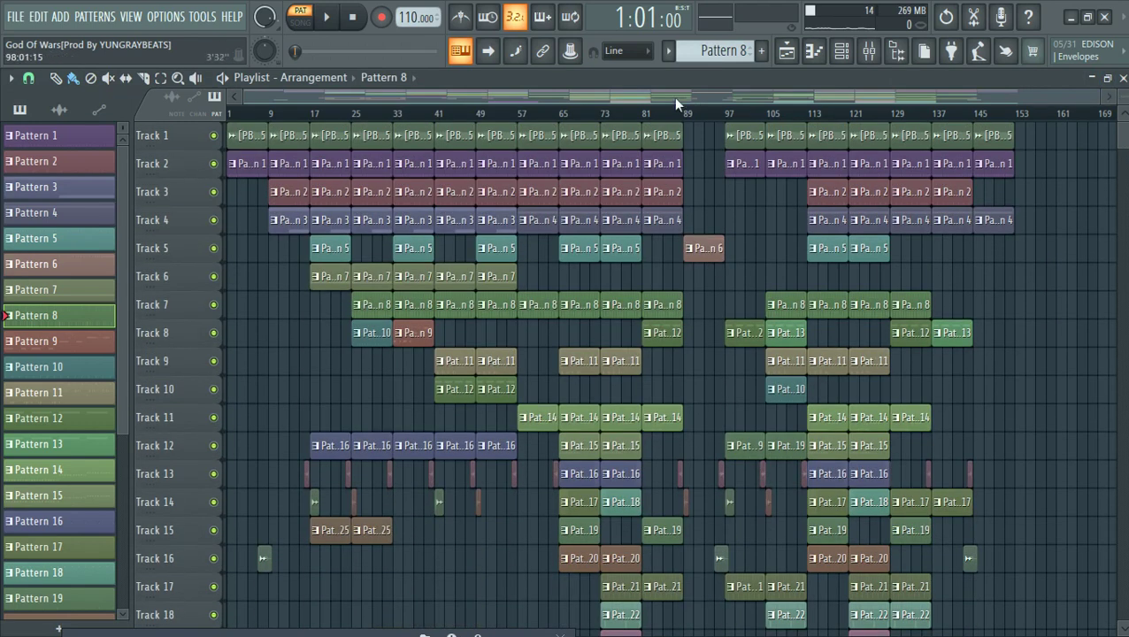
left_click(300, 21)
left_click(326, 18)
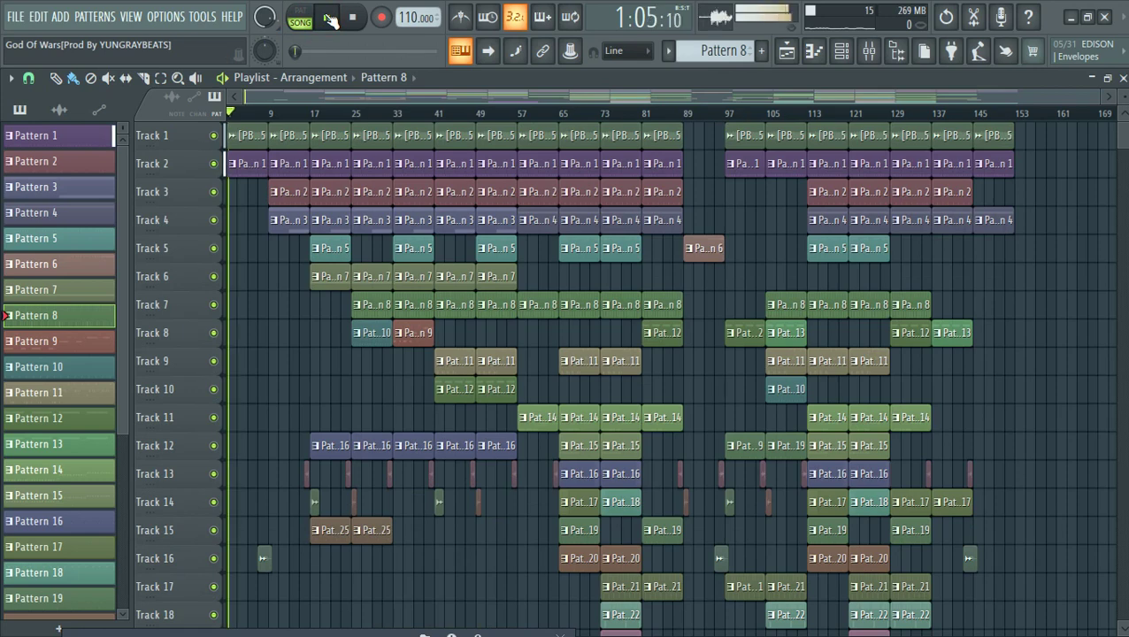